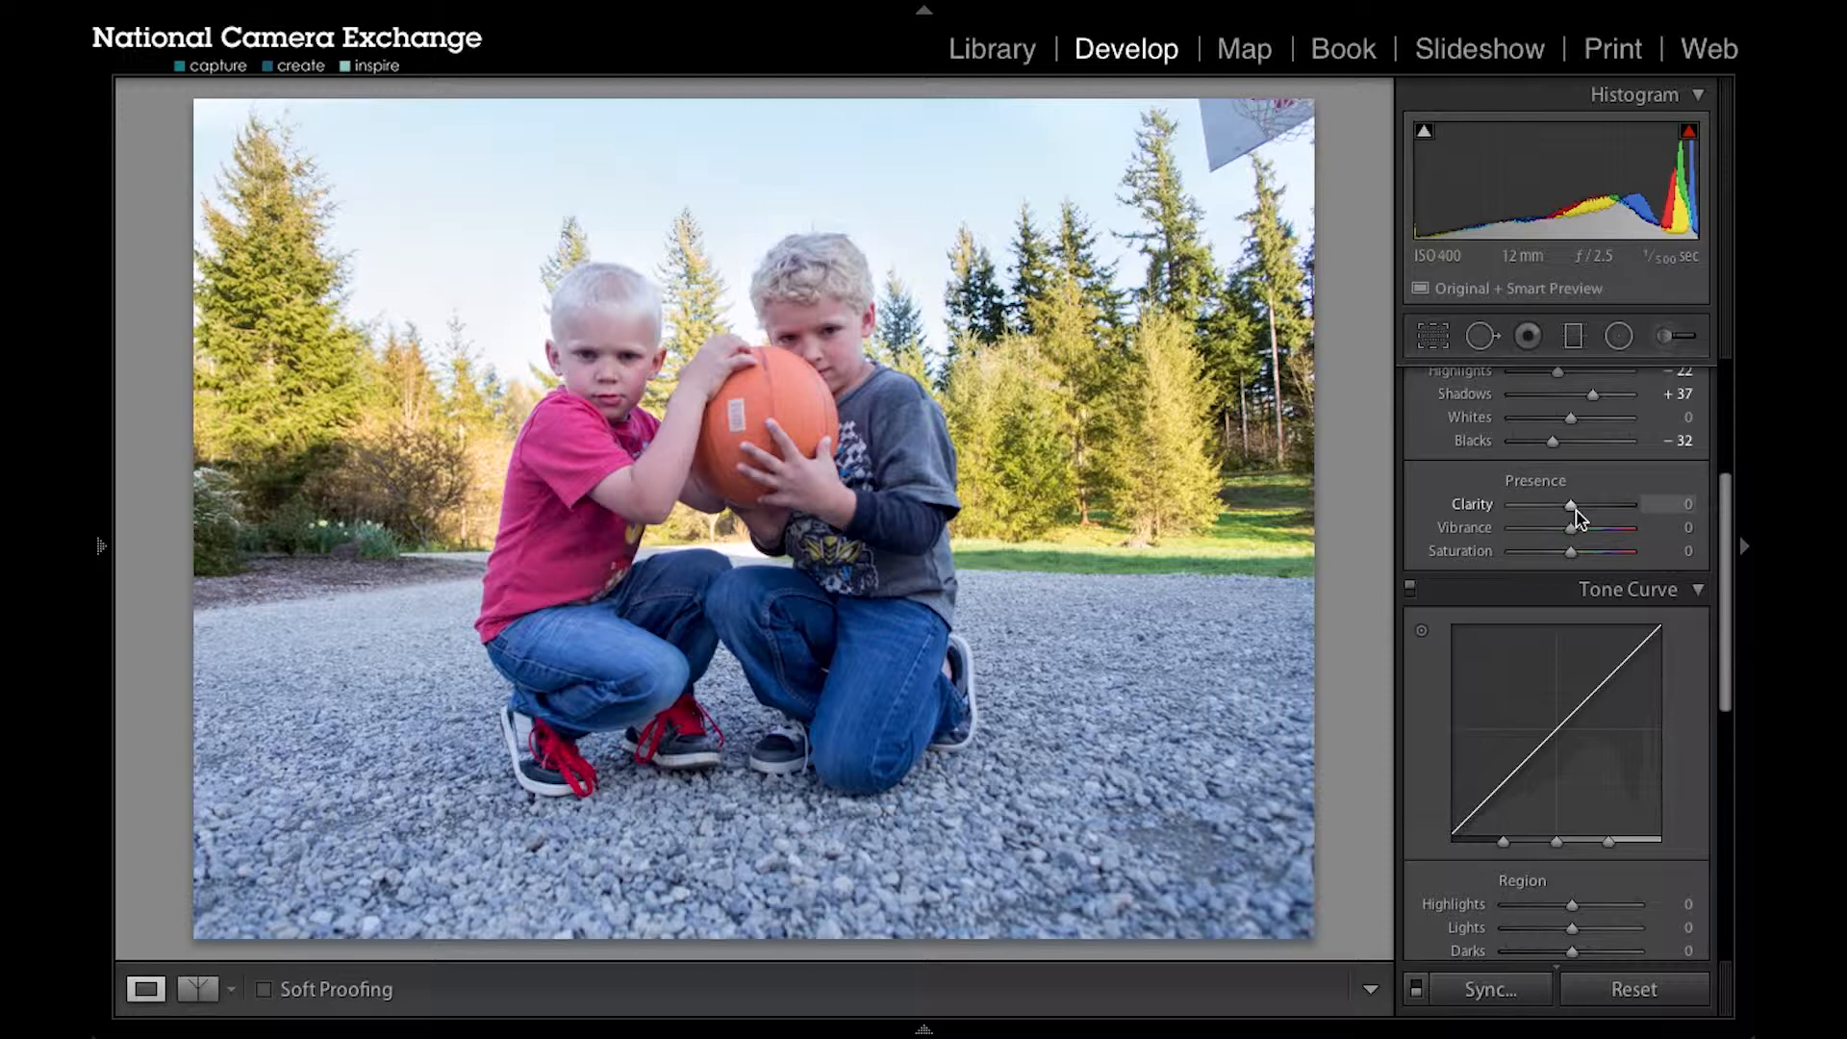
Step: Try strong positive and negative Clarity on the photo, settling on a Clarity of +7
mouse_move(1576, 510)
left_mouse_down()
mouse_move(1615, 518)
mouse_move(1594, 524)
left_mouse_up()
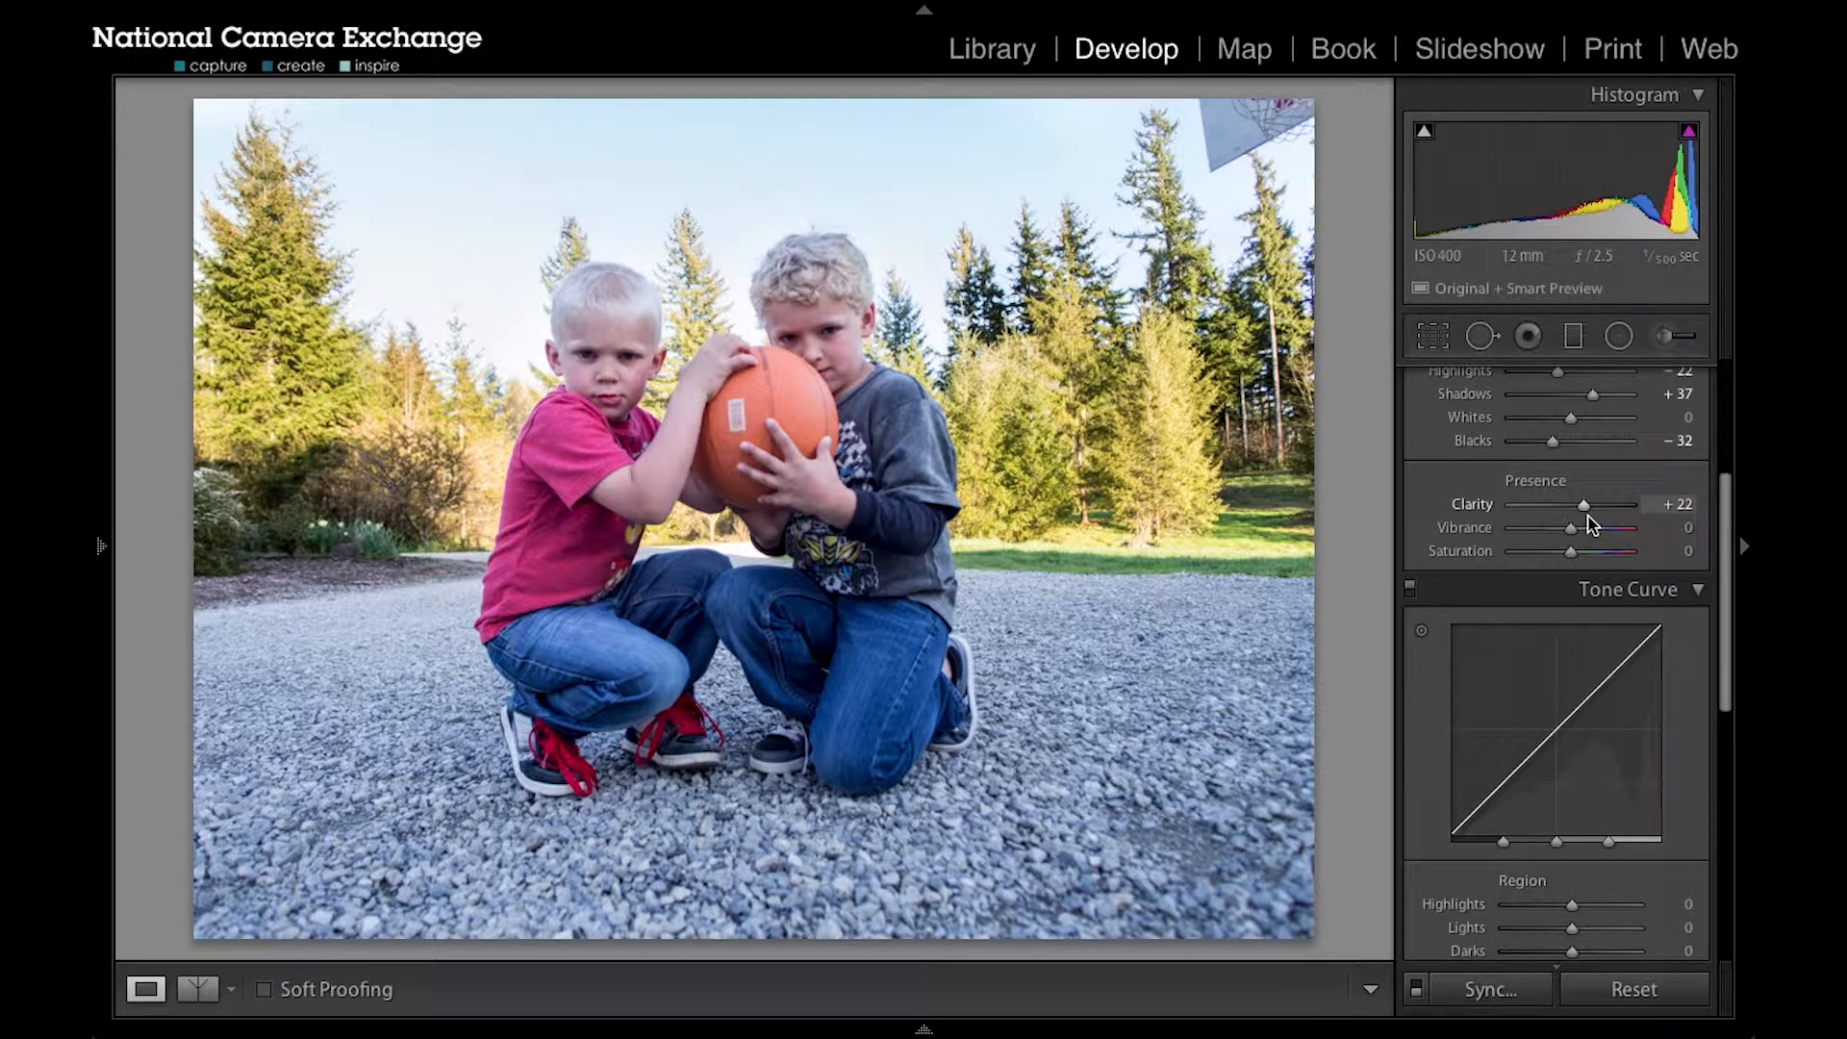
left_click_drag(1594, 524, 1527, 535)
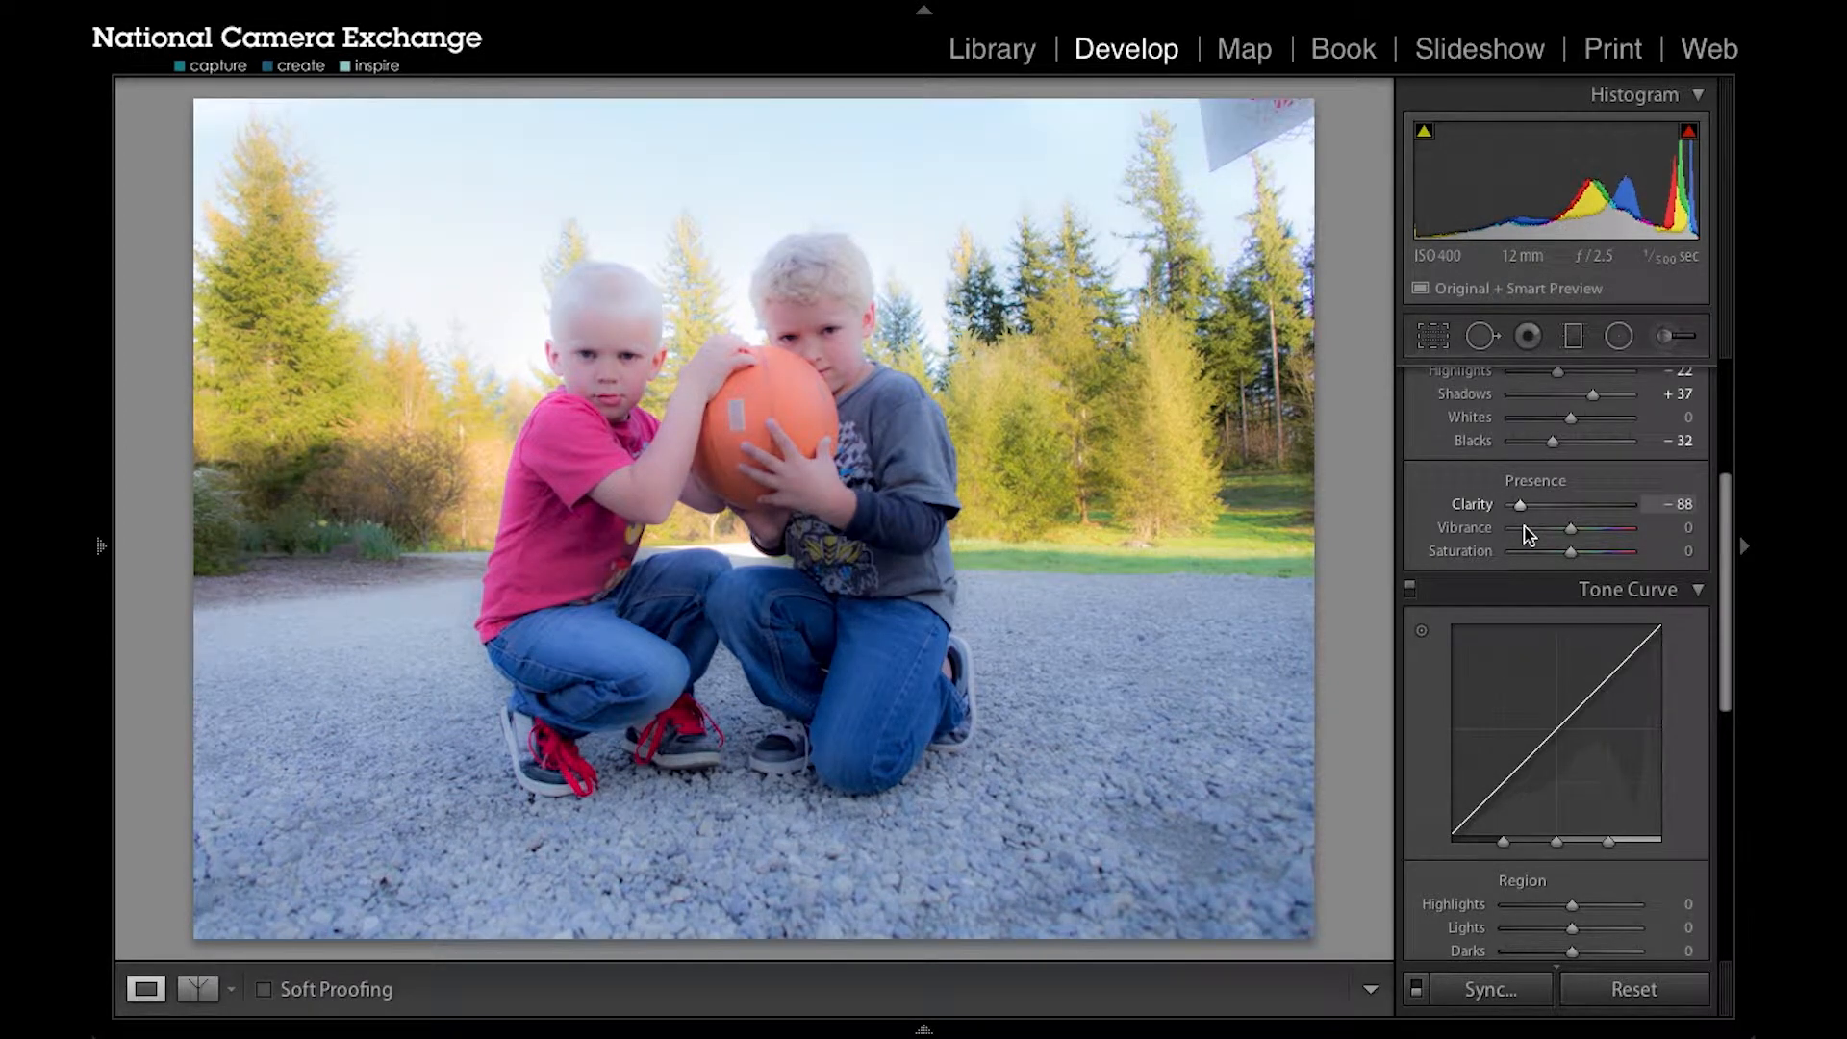
left_click_drag(1528, 535, 1584, 515)
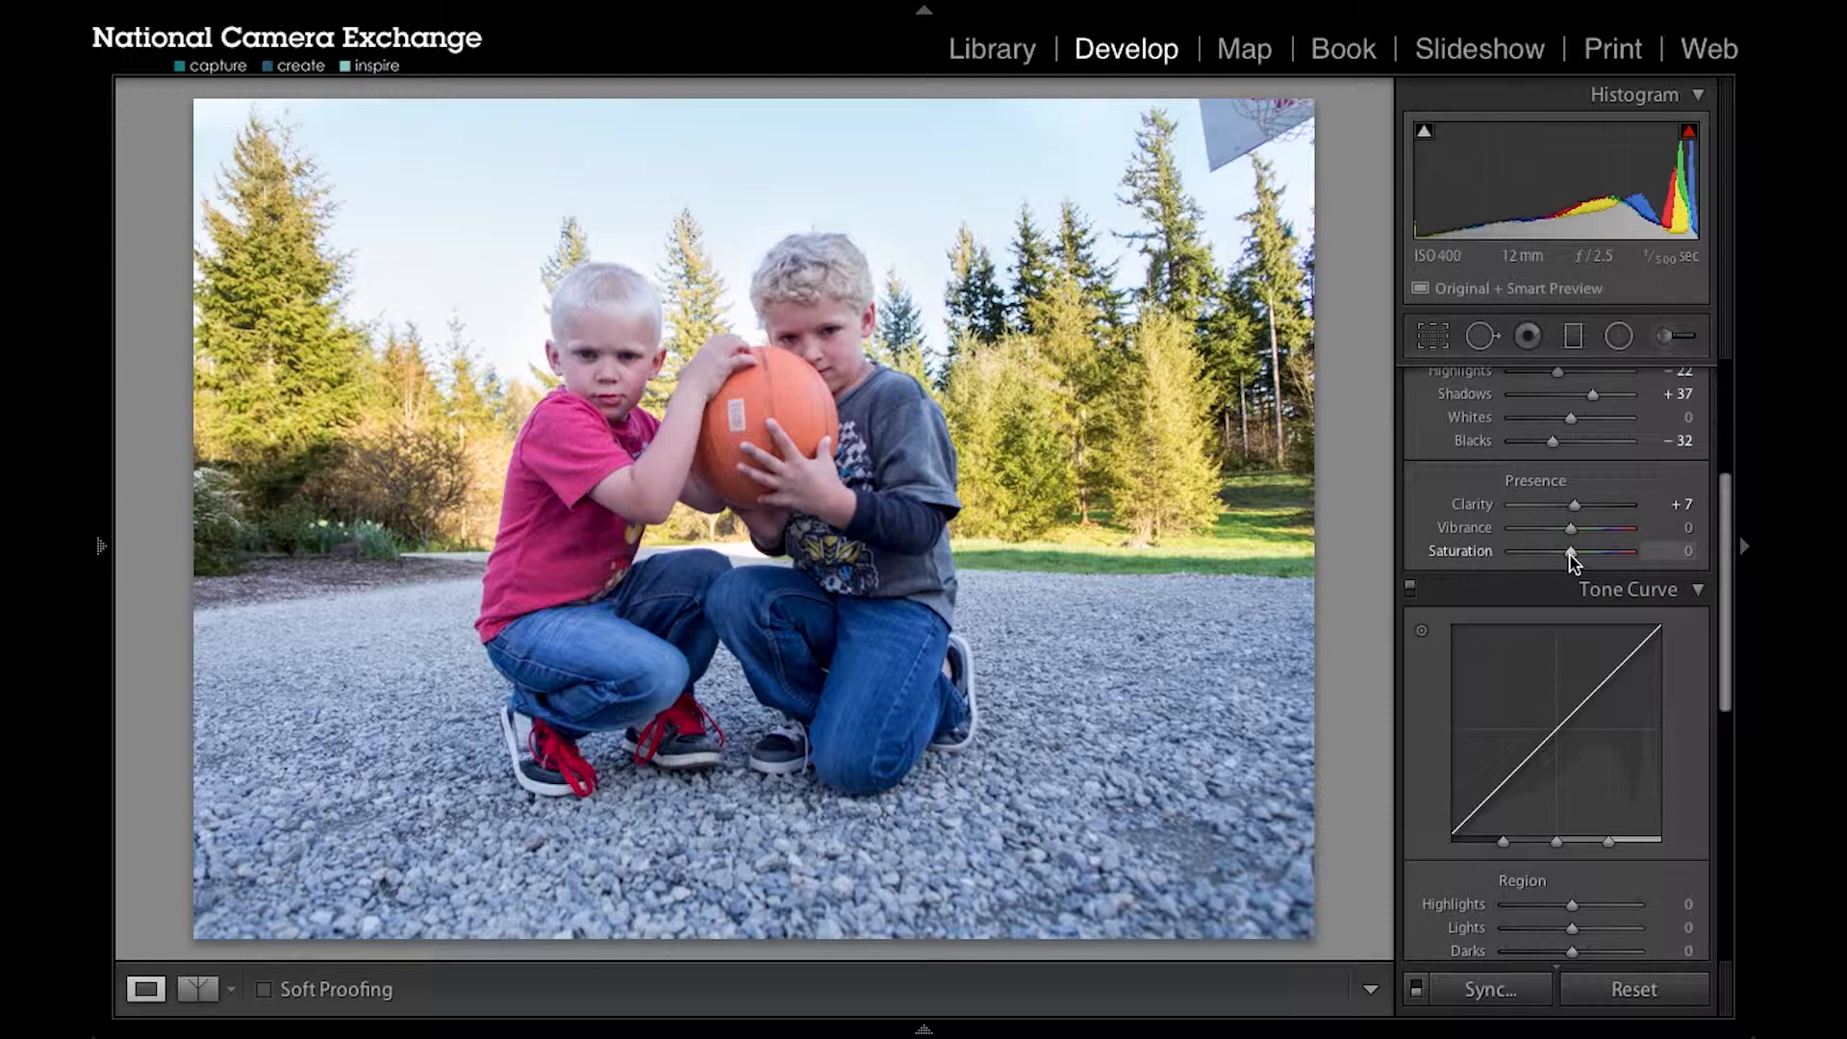
Step: Raise the photo's Saturation to +70 and inspect its effect on the boys' skin tones and the background trees up close
left_click_drag(1574, 554, 1607, 555)
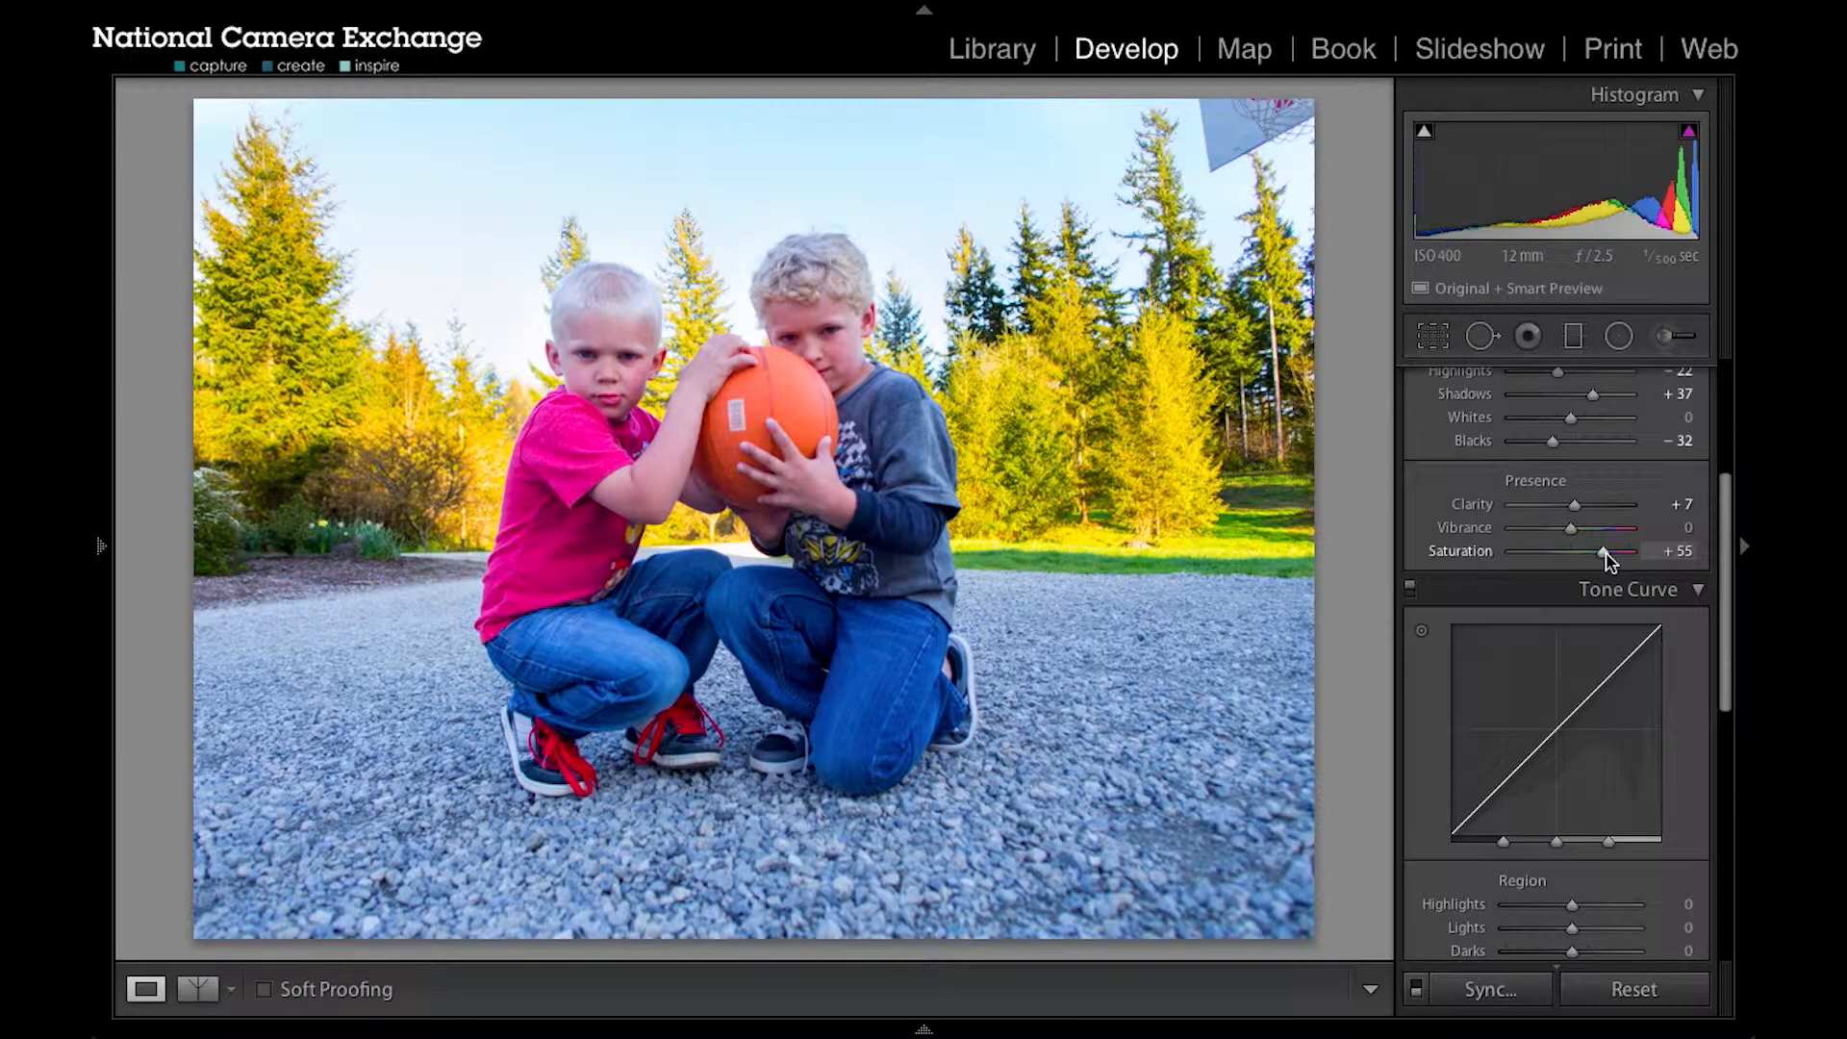
left_click_drag(1608, 563, 1611, 563)
left_click_drag(1611, 562, 1613, 551)
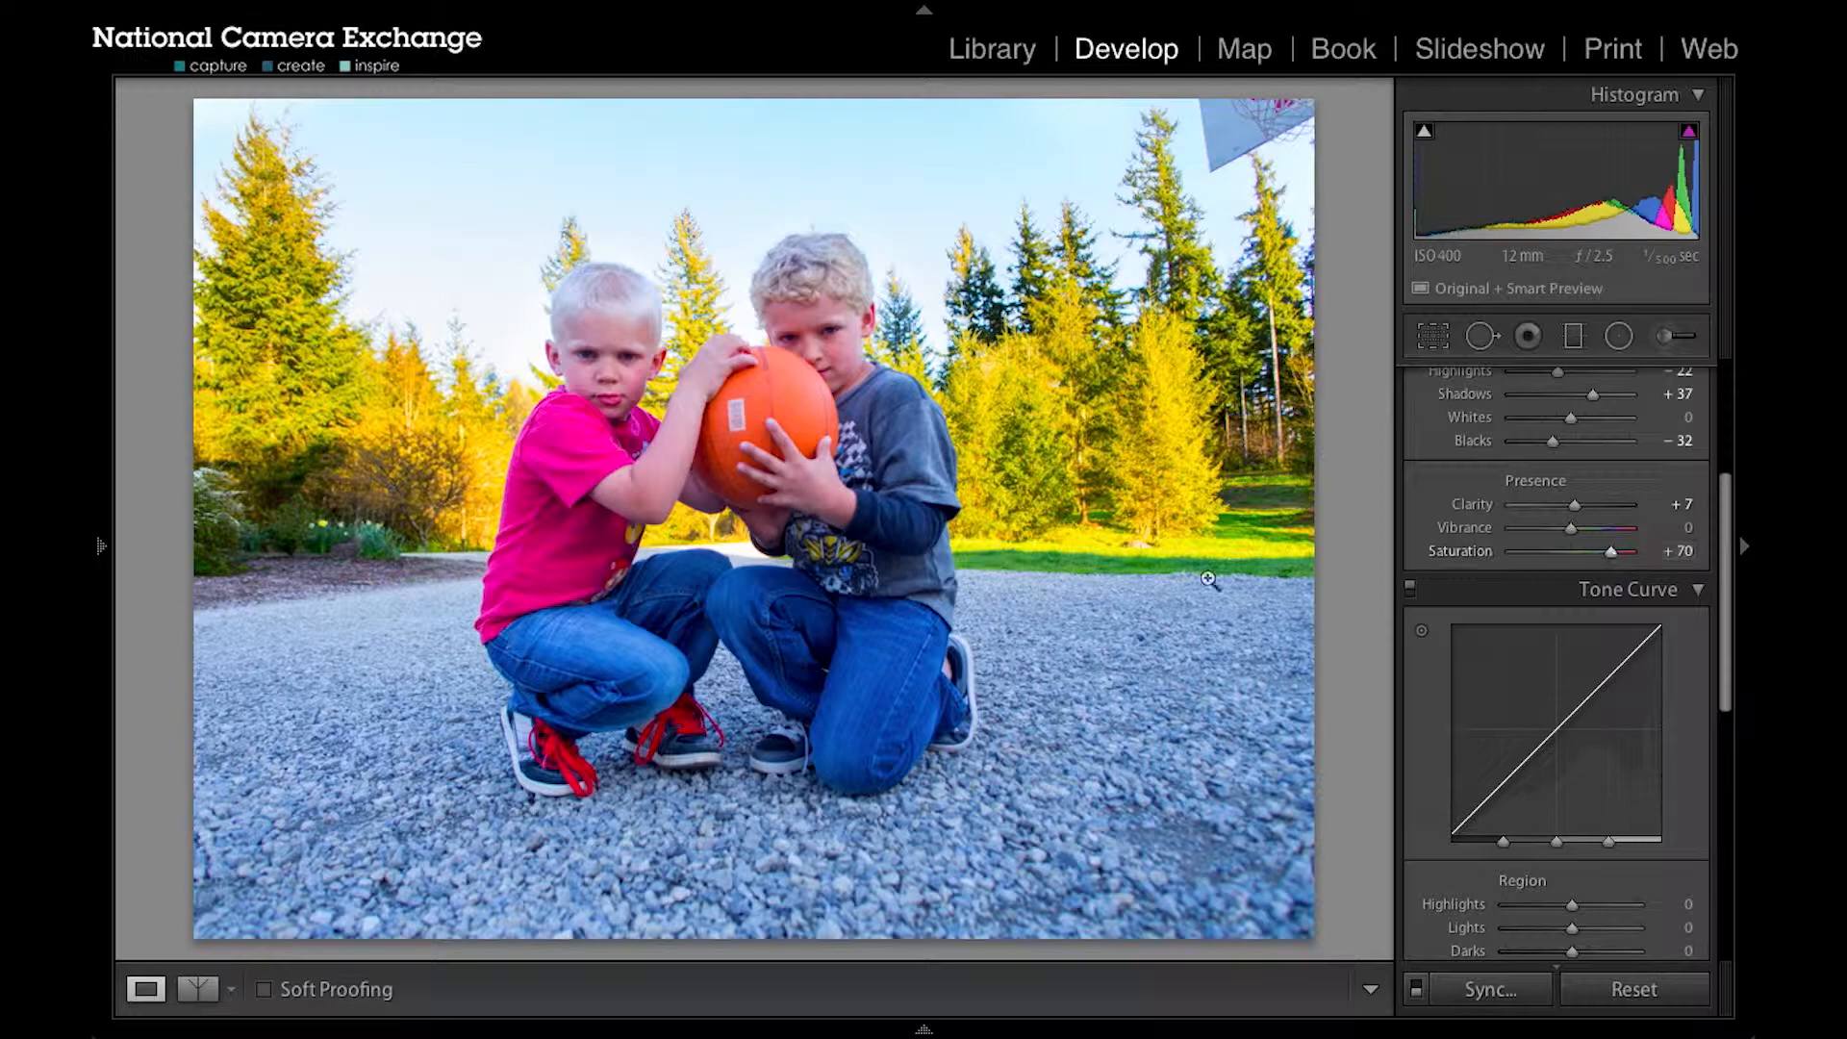
left_click(821, 343)
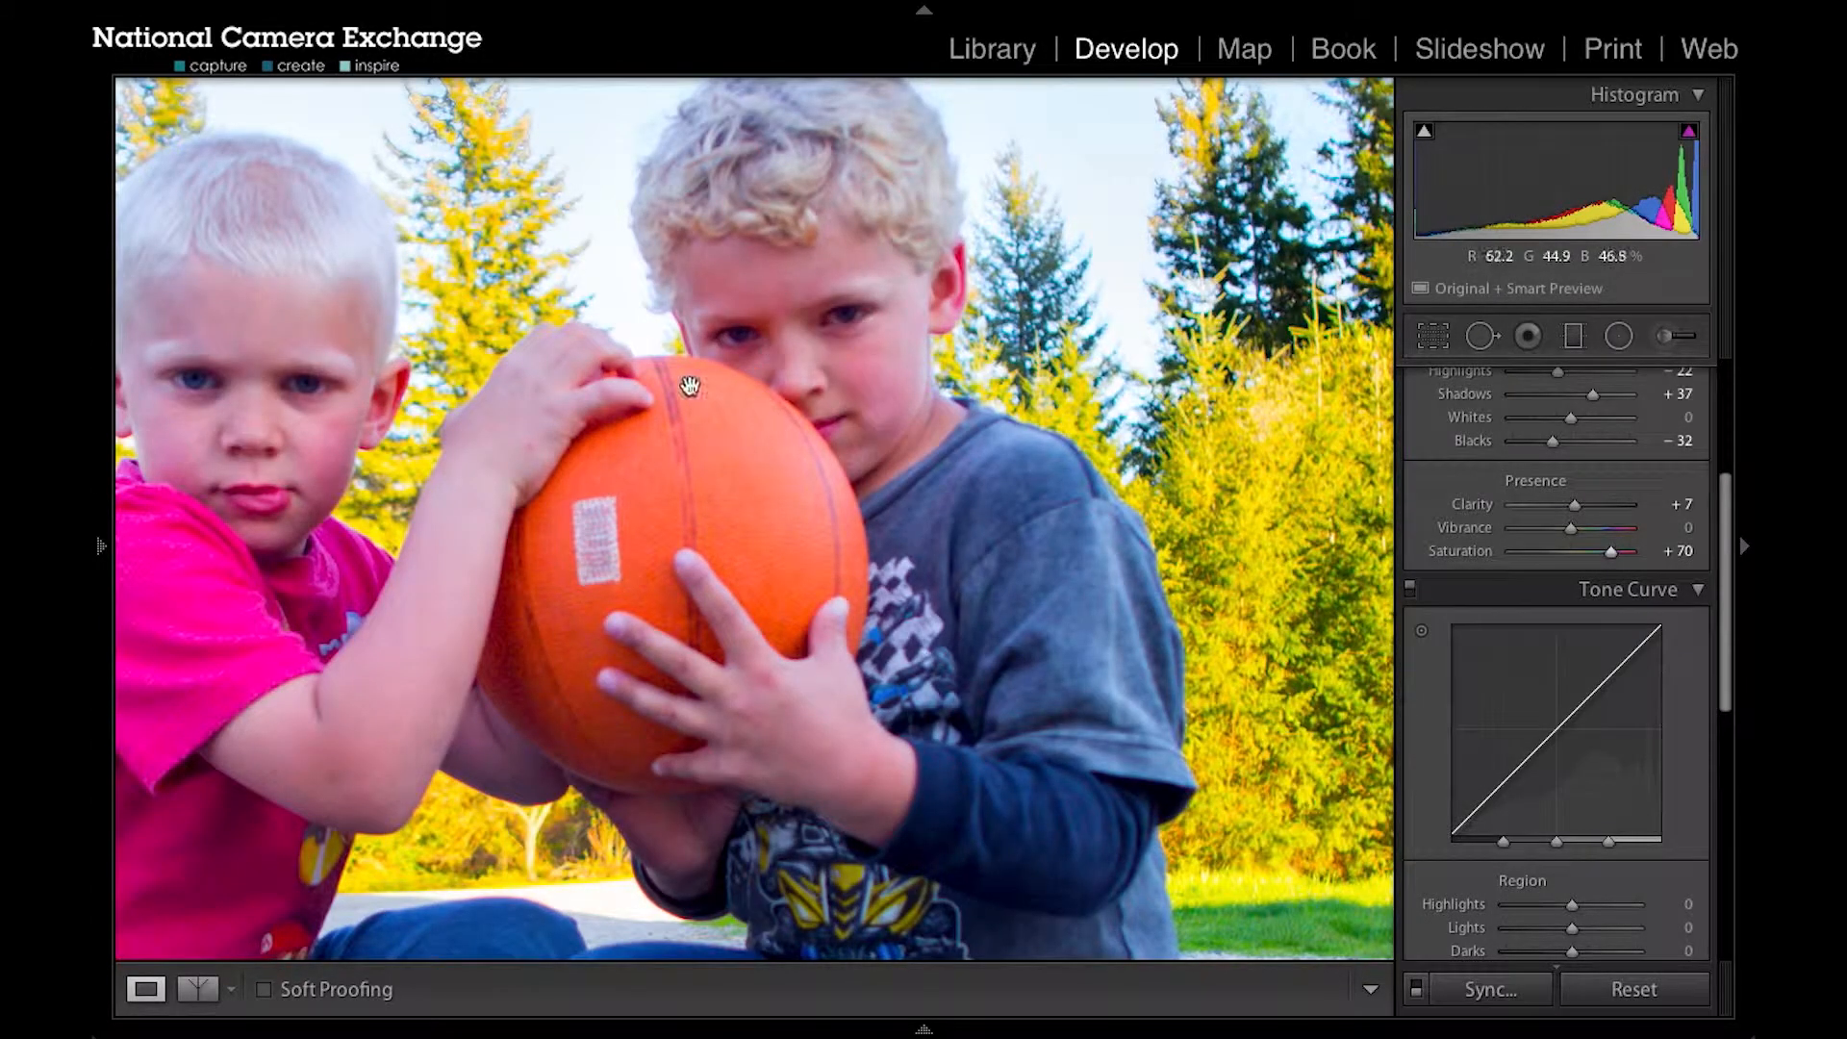
left_click_drag(672, 392, 944, 408)
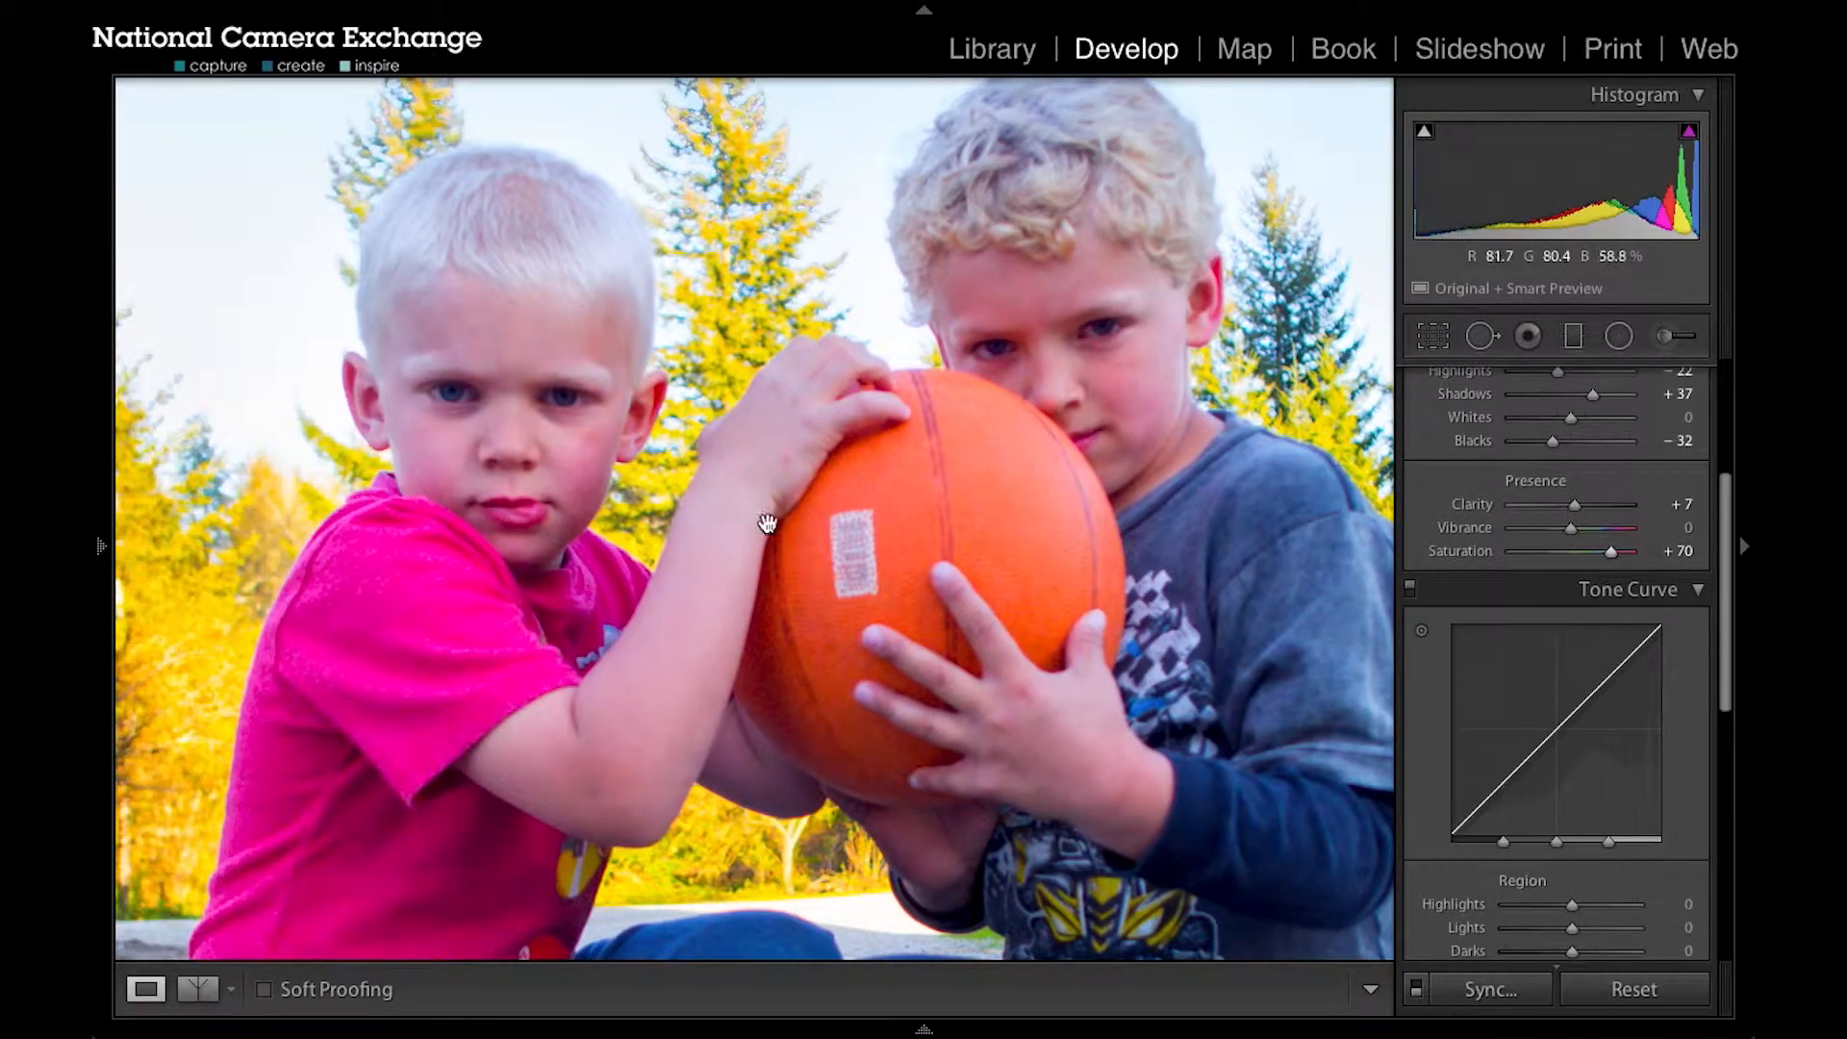
left_click(1041, 560)
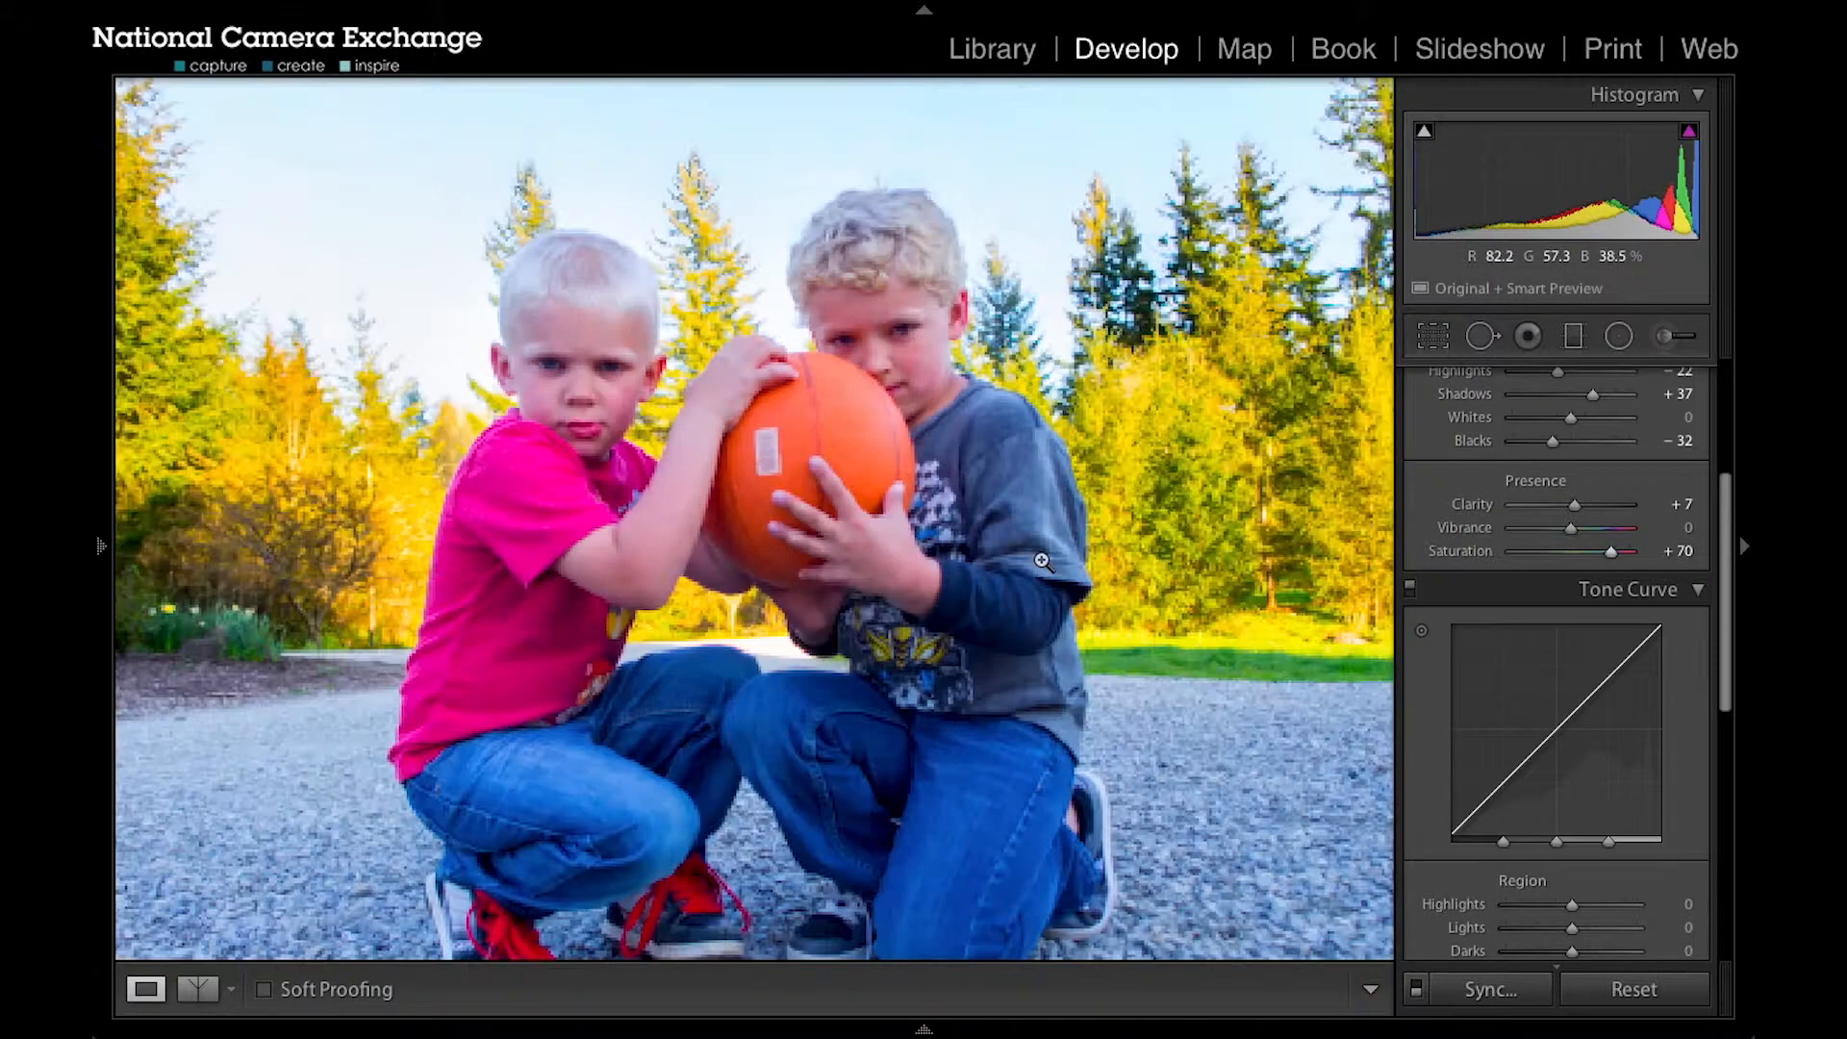
left_click(1081, 431)
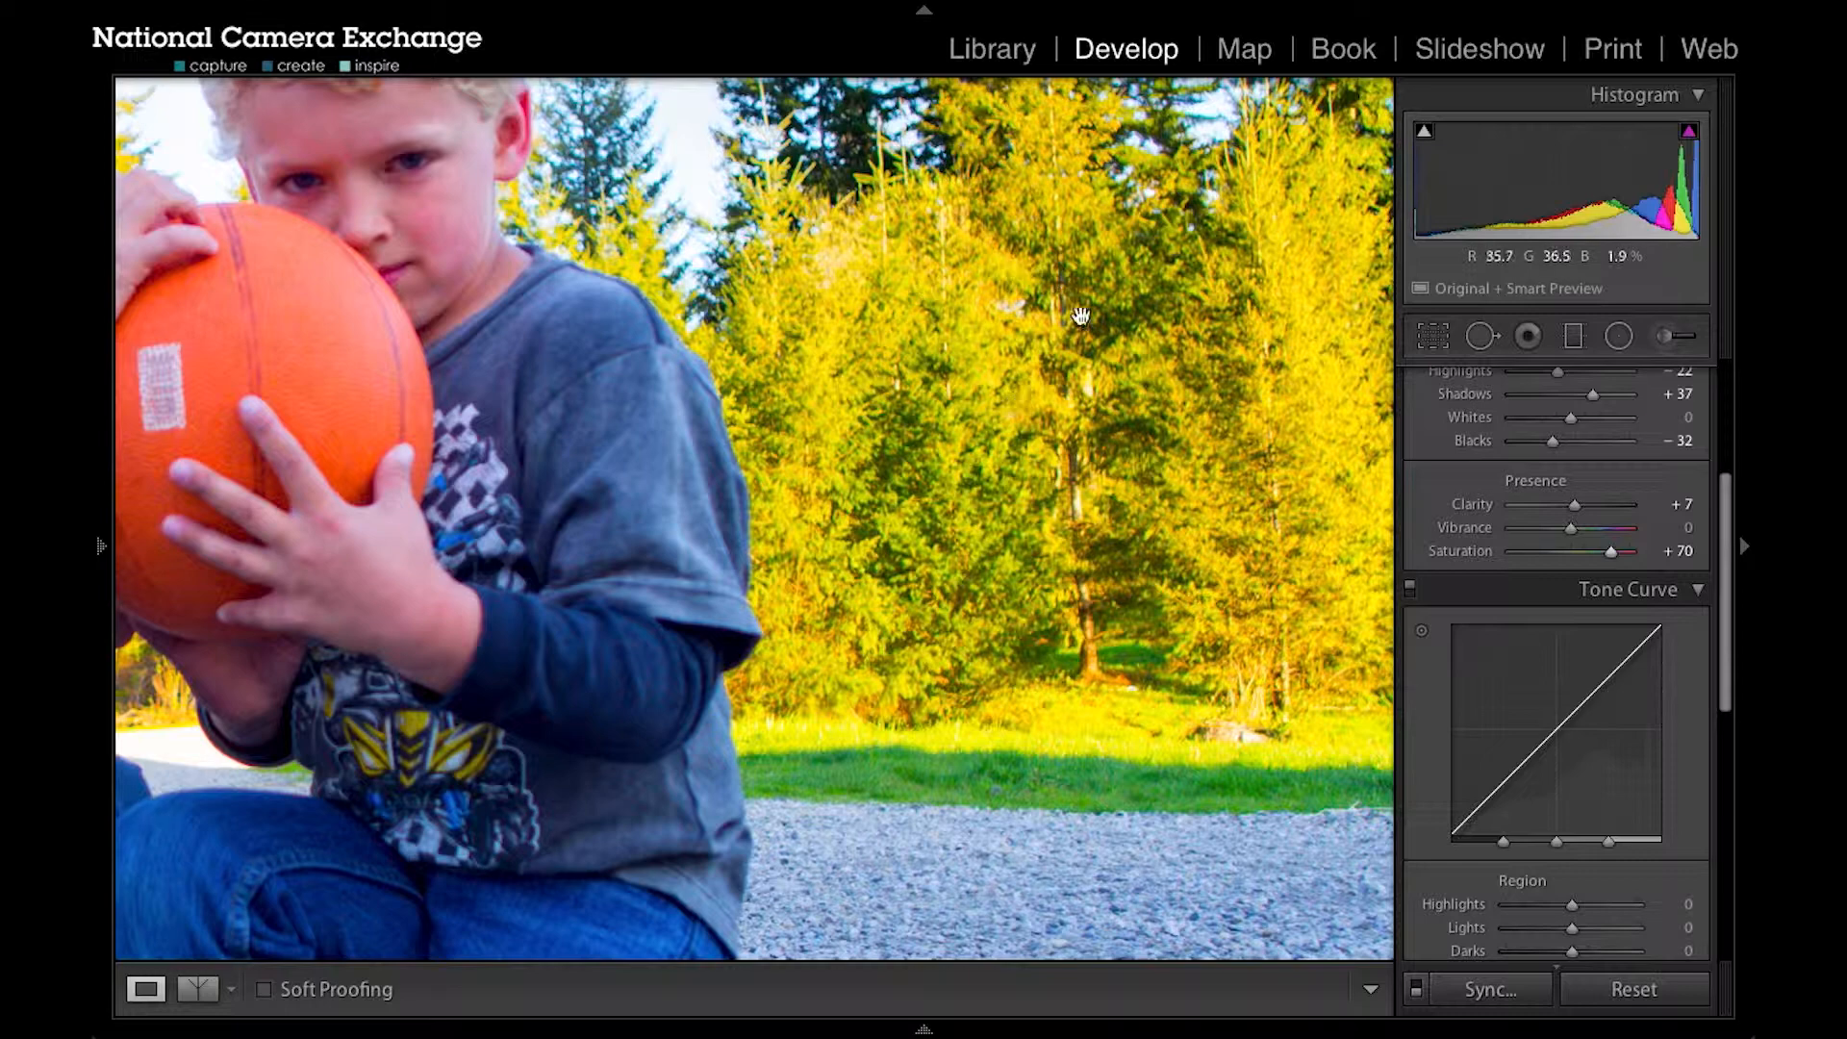
left_click(1011, 368)
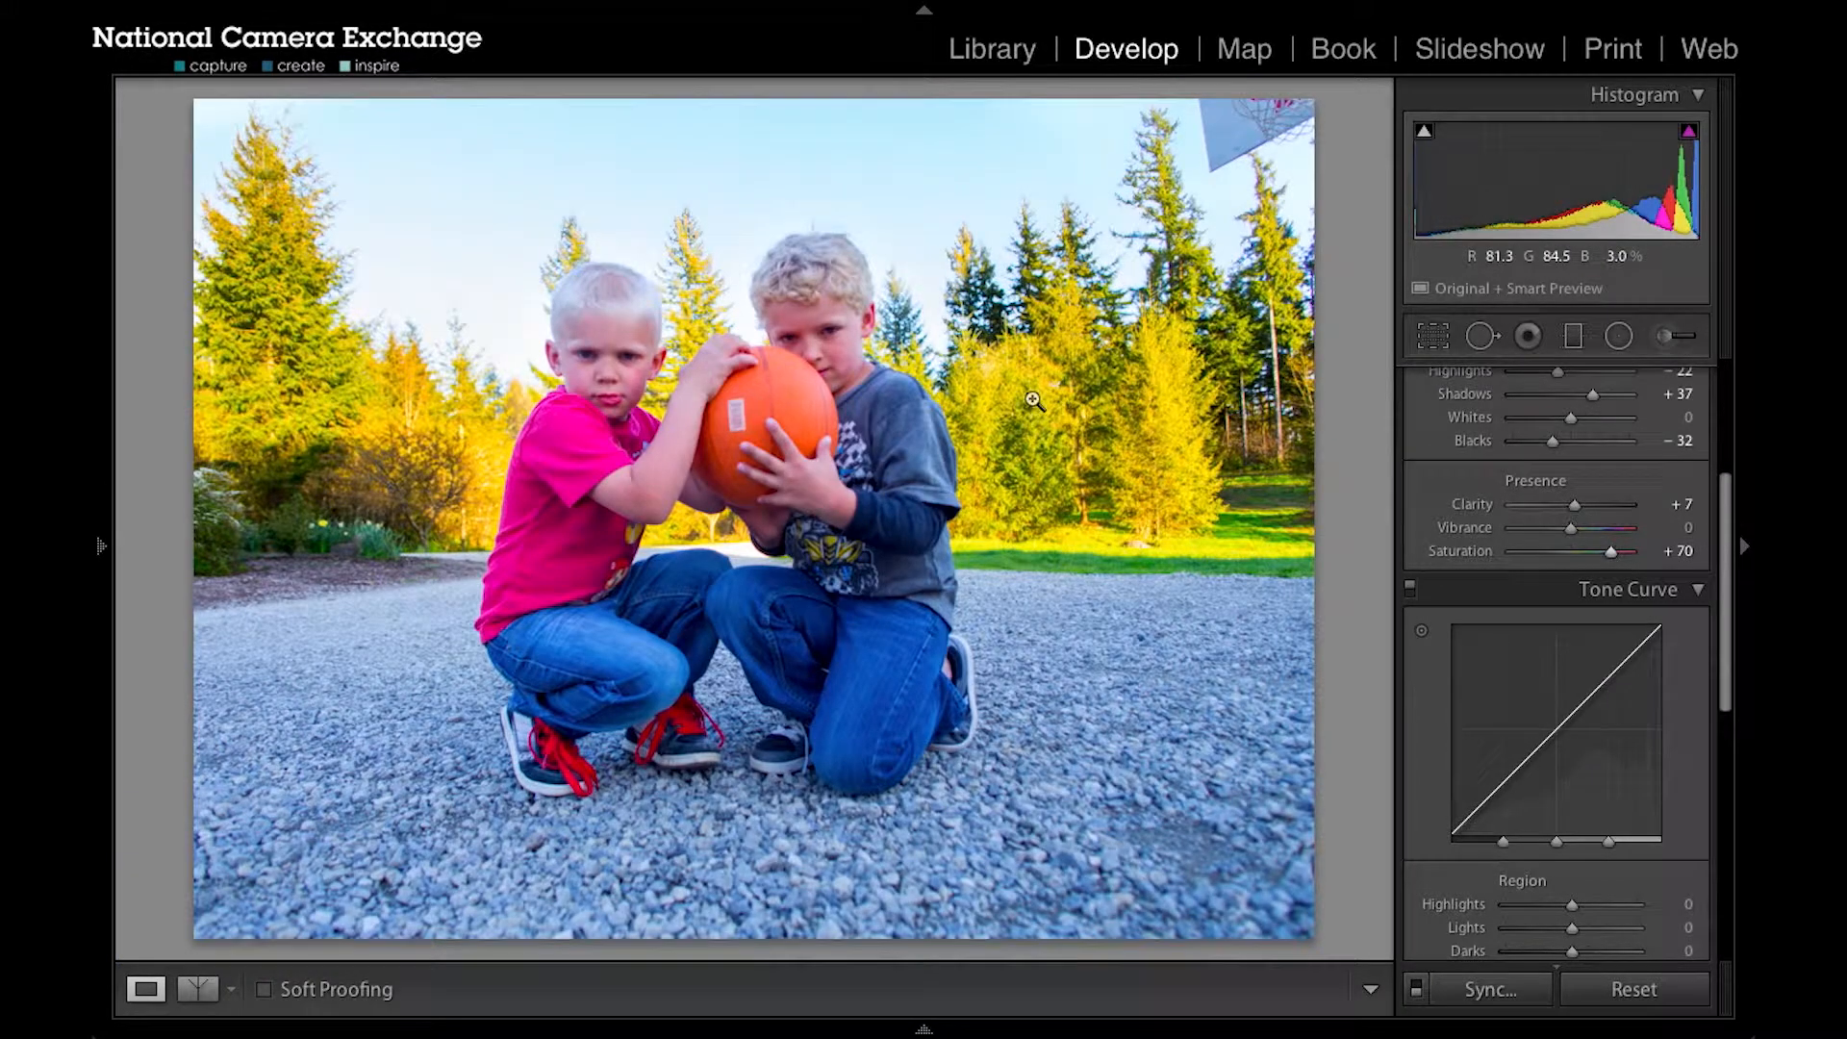
Step: Reset the Saturation to 0, raise the Vibrance to +70 and check the boys' skin tones up close
double_click(1464, 552)
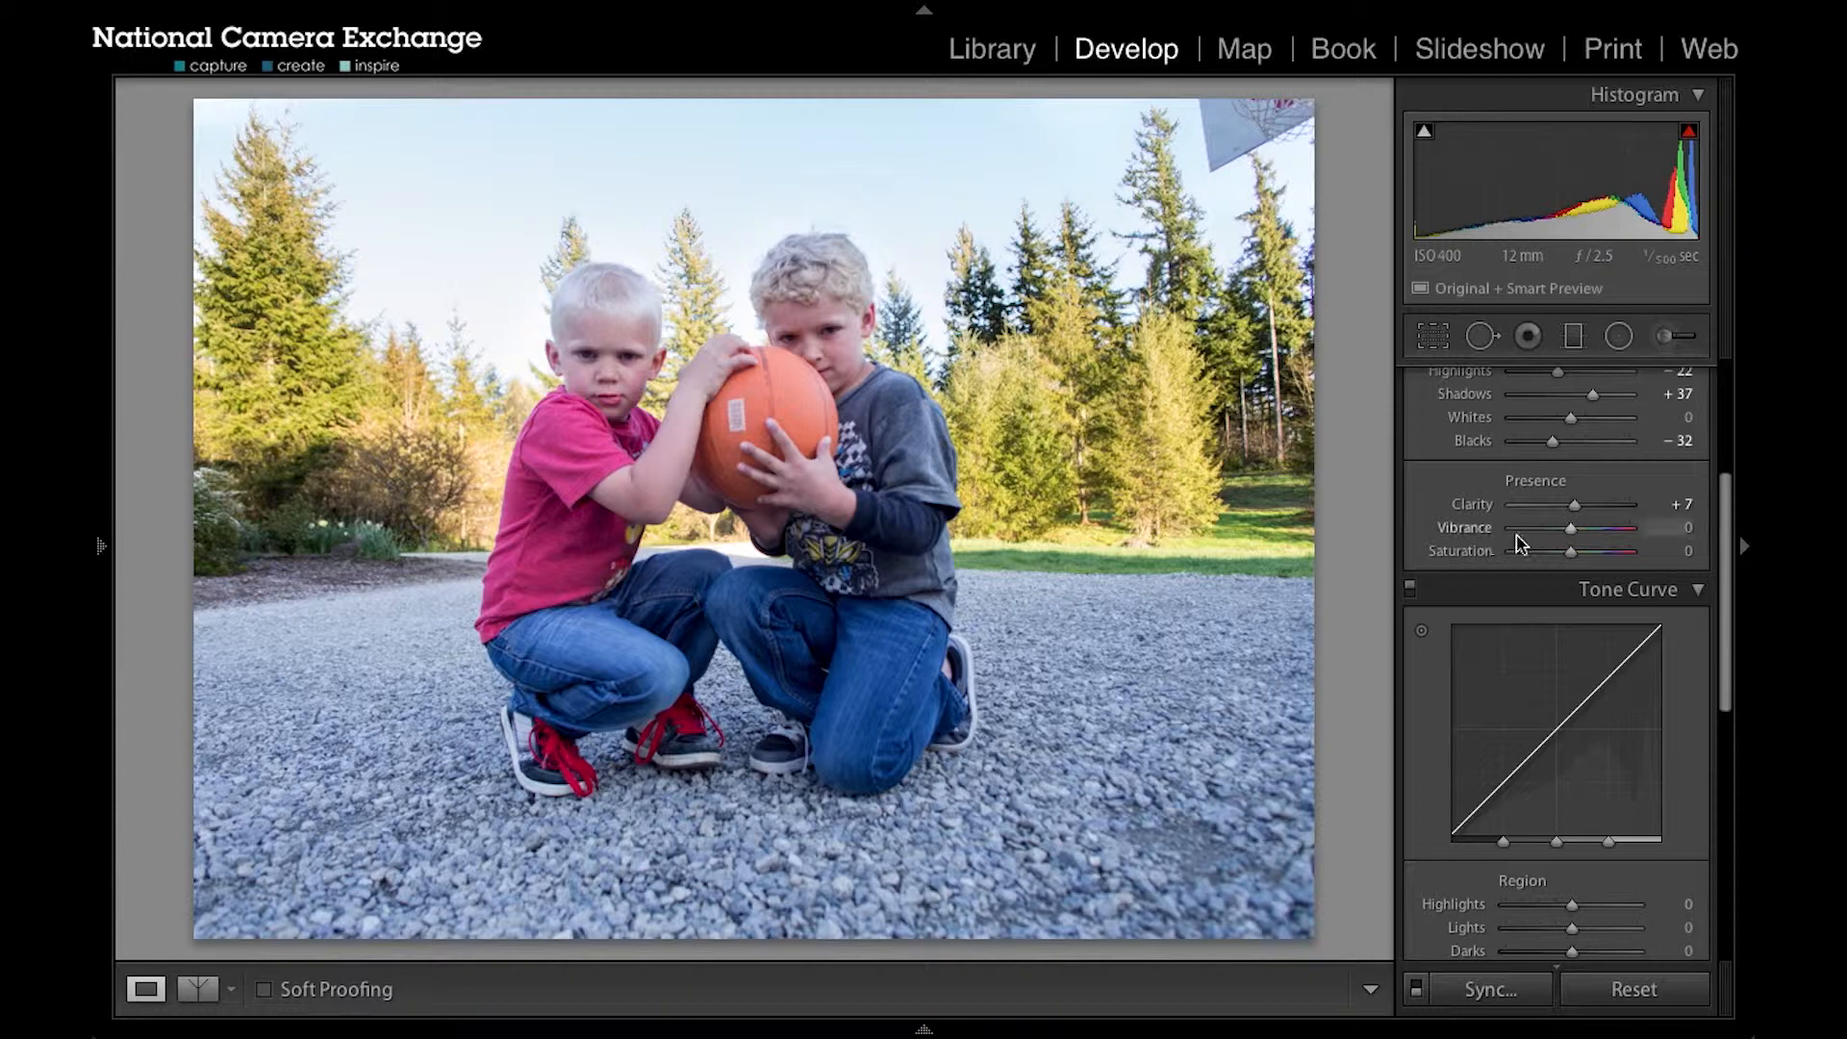
left_click_drag(1572, 528, 1611, 533)
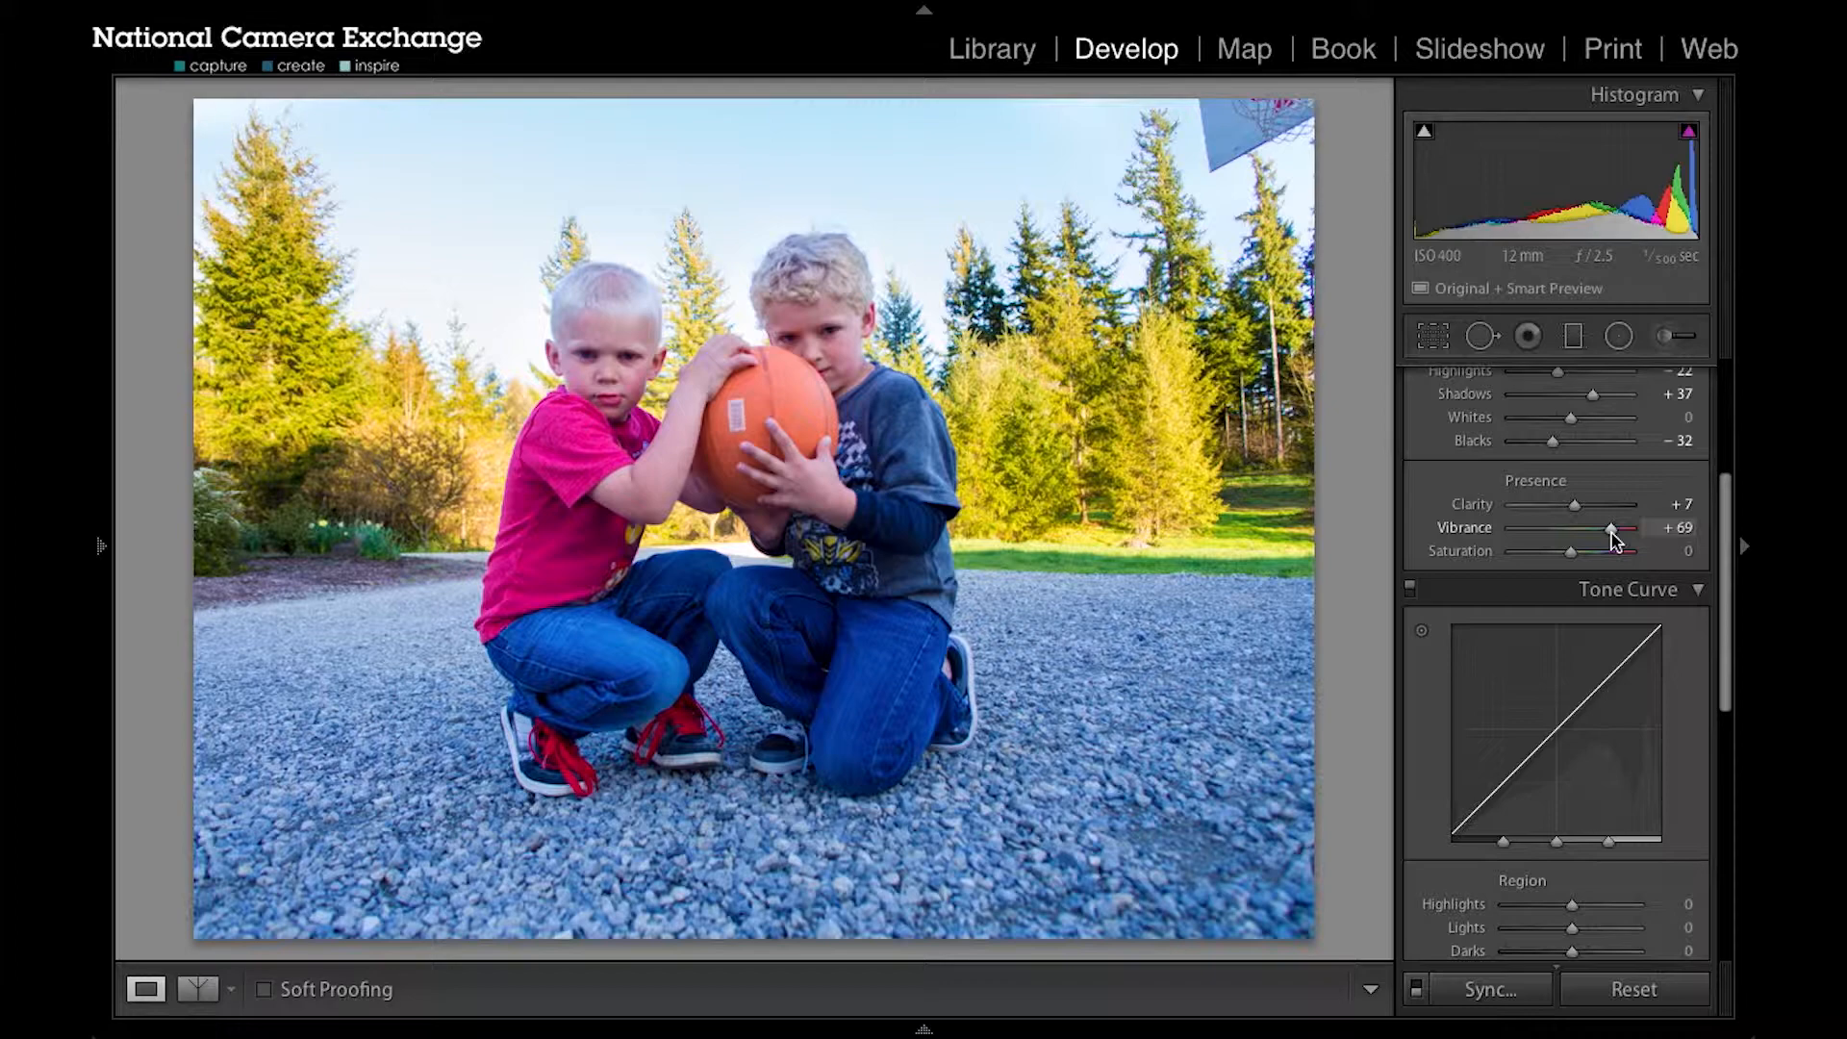
left_click_drag(1612, 532, 1613, 532)
left_click(827, 338)
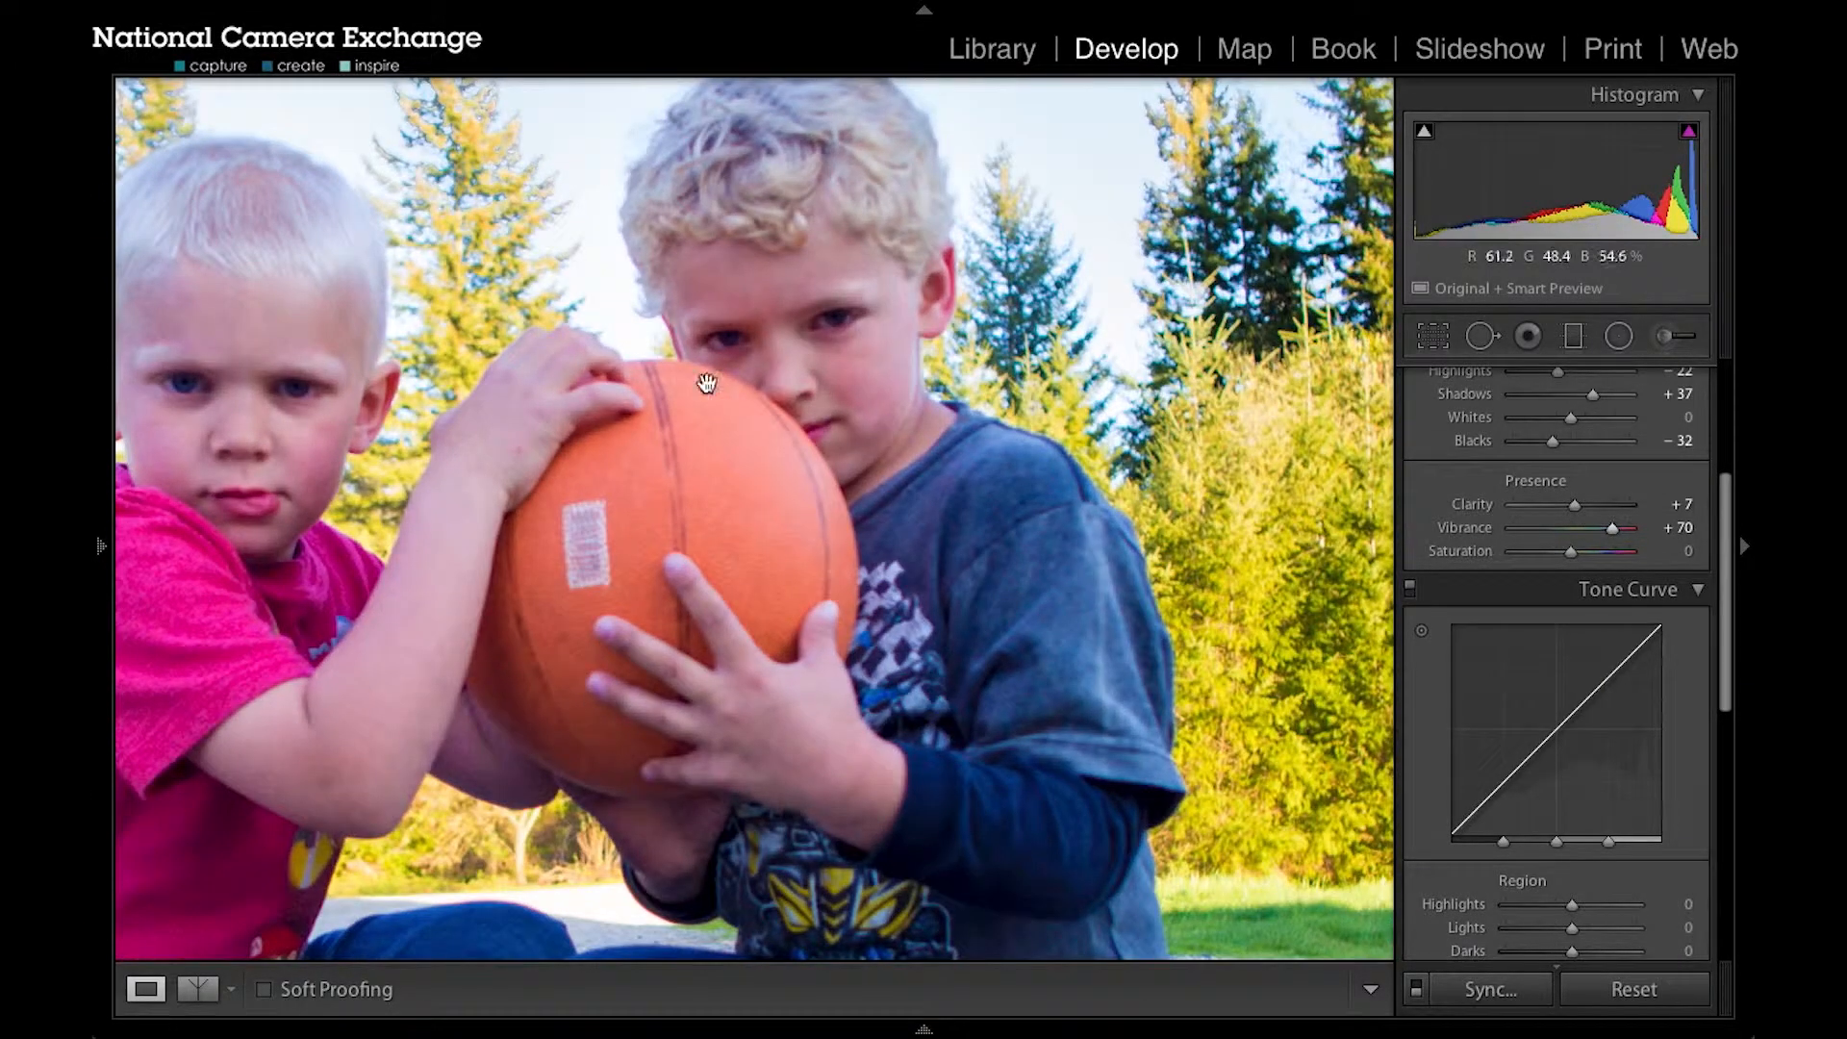
left_click(639, 409)
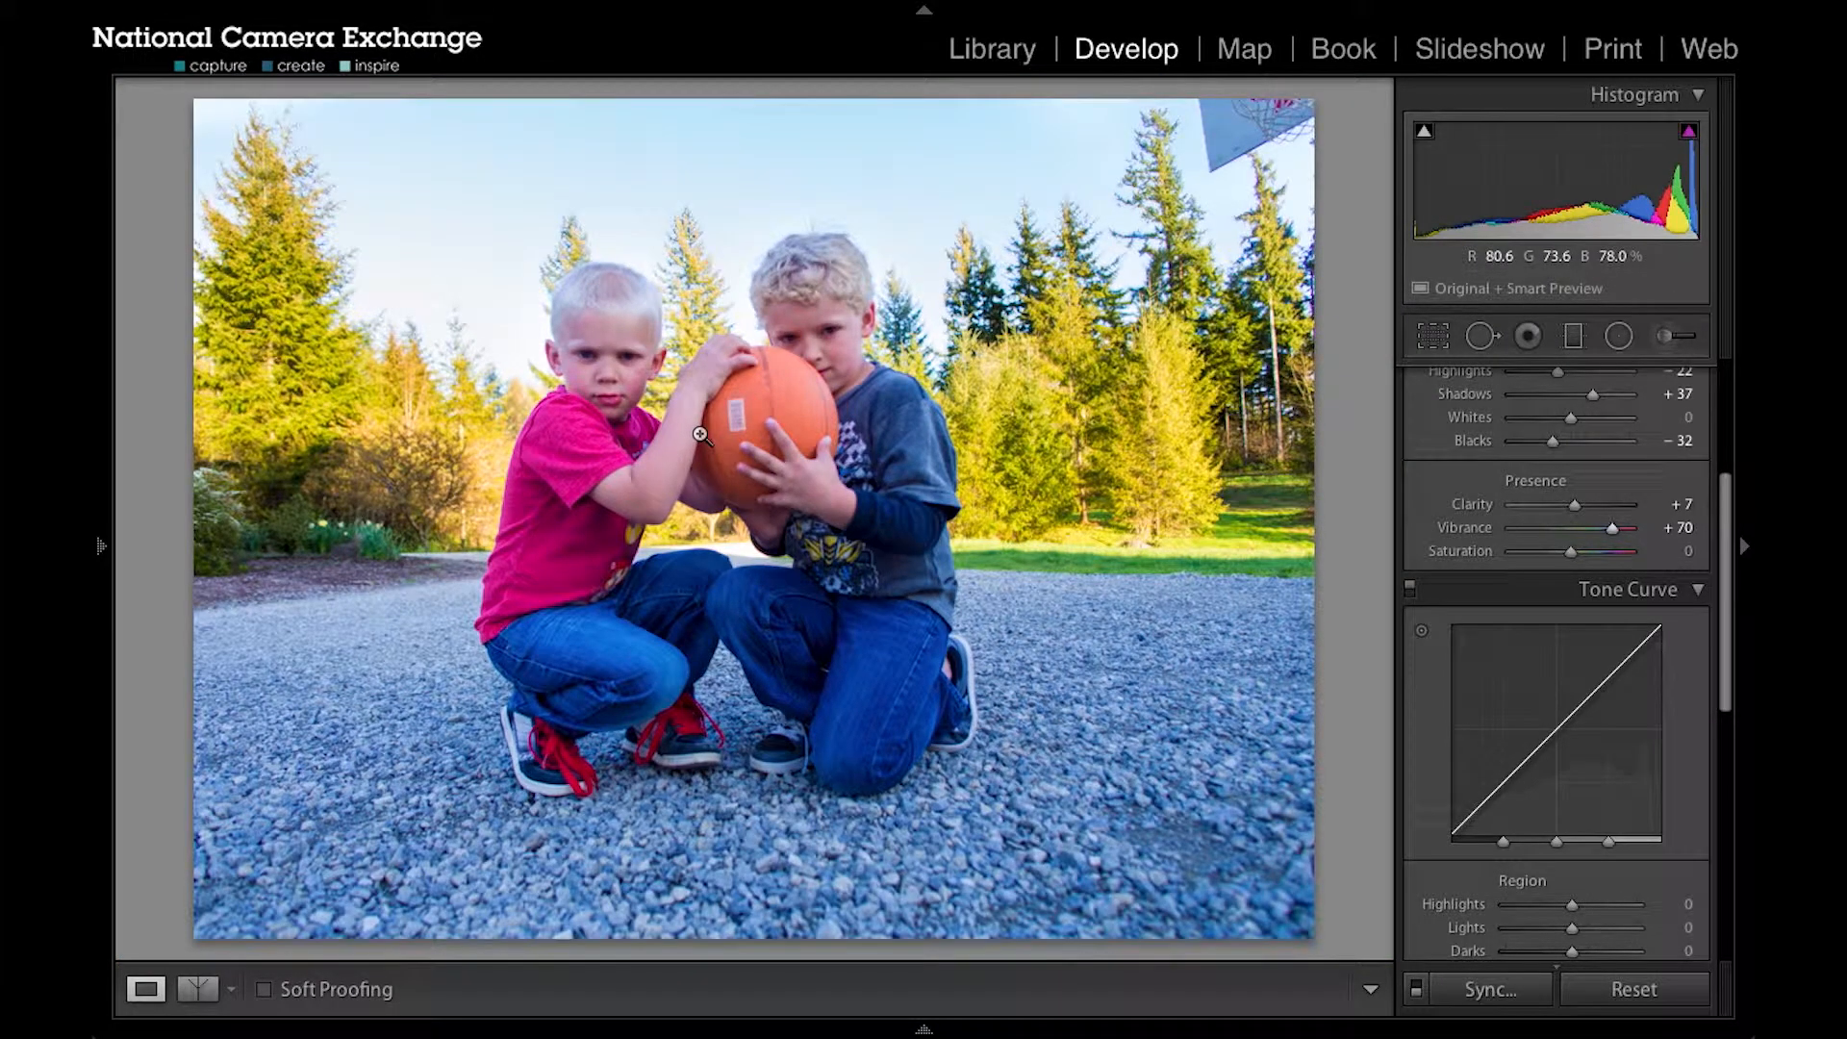
Step: Show a split before and after view of the photo and compare the skin tones on both boys and the ball's colour up close
left_click(196, 994)
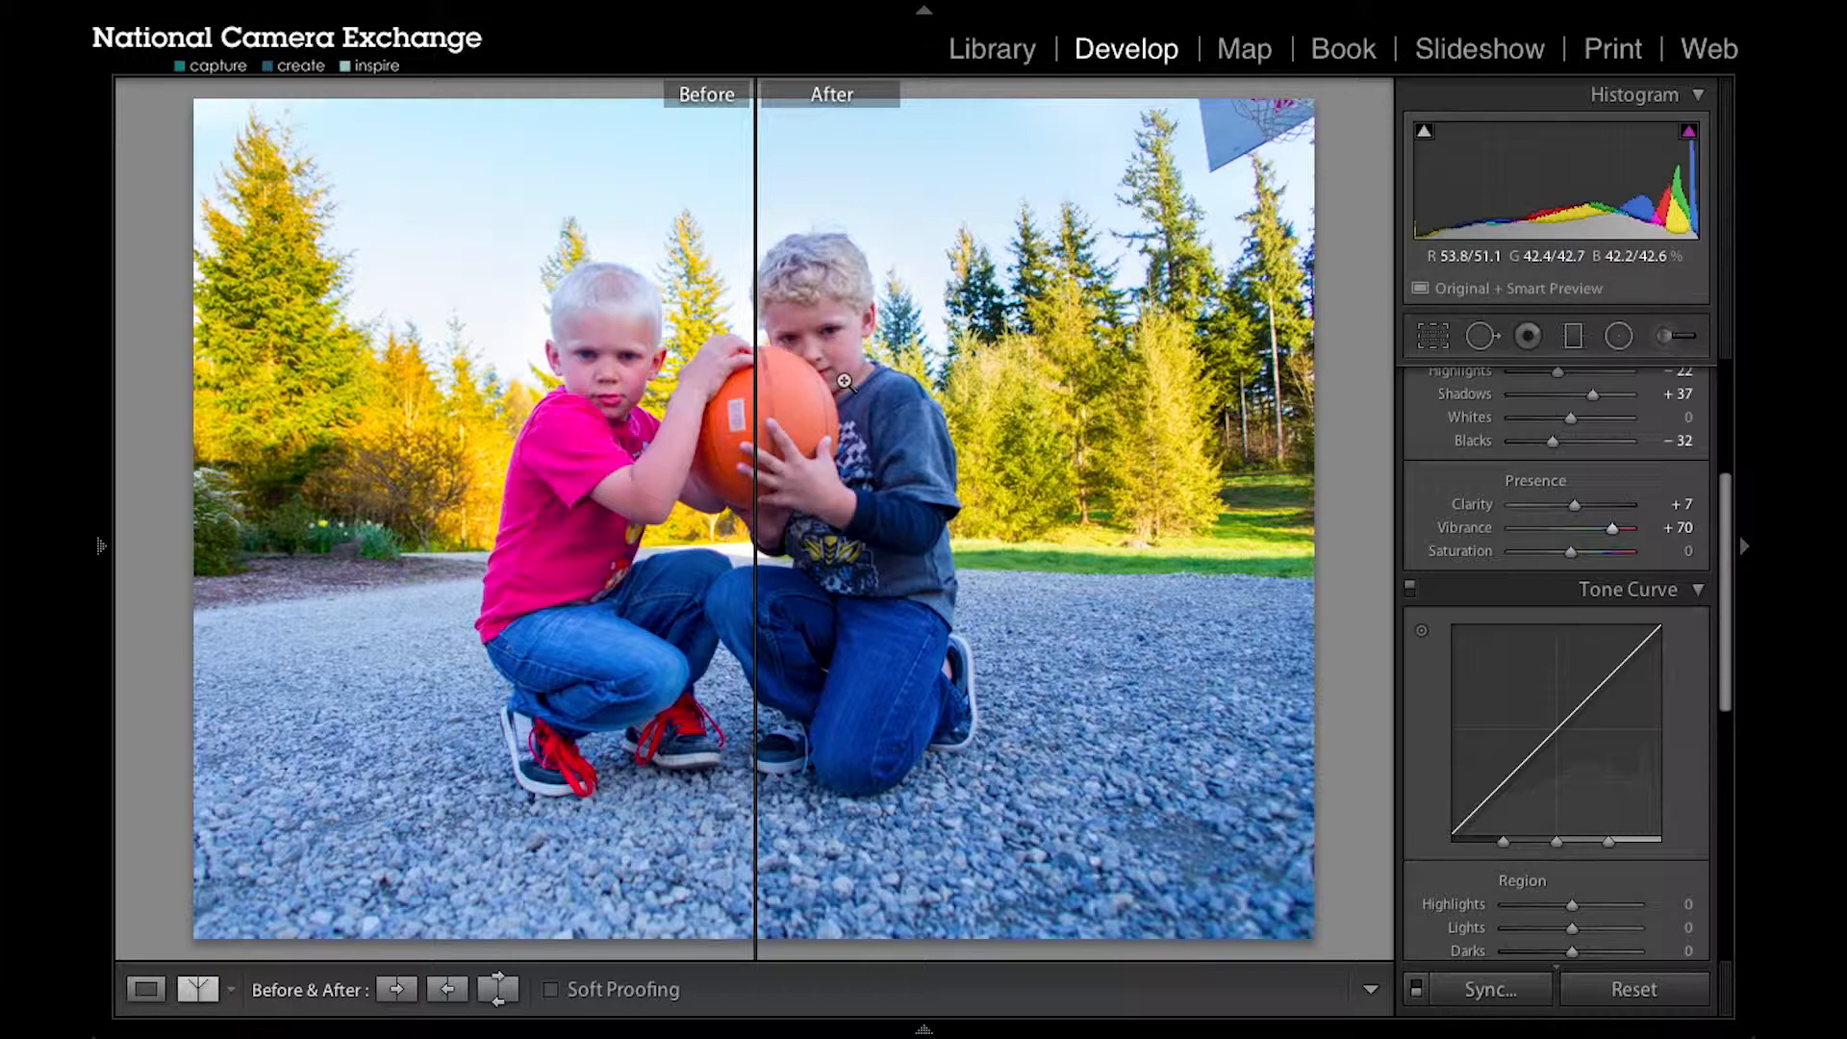
left_click(680, 347)
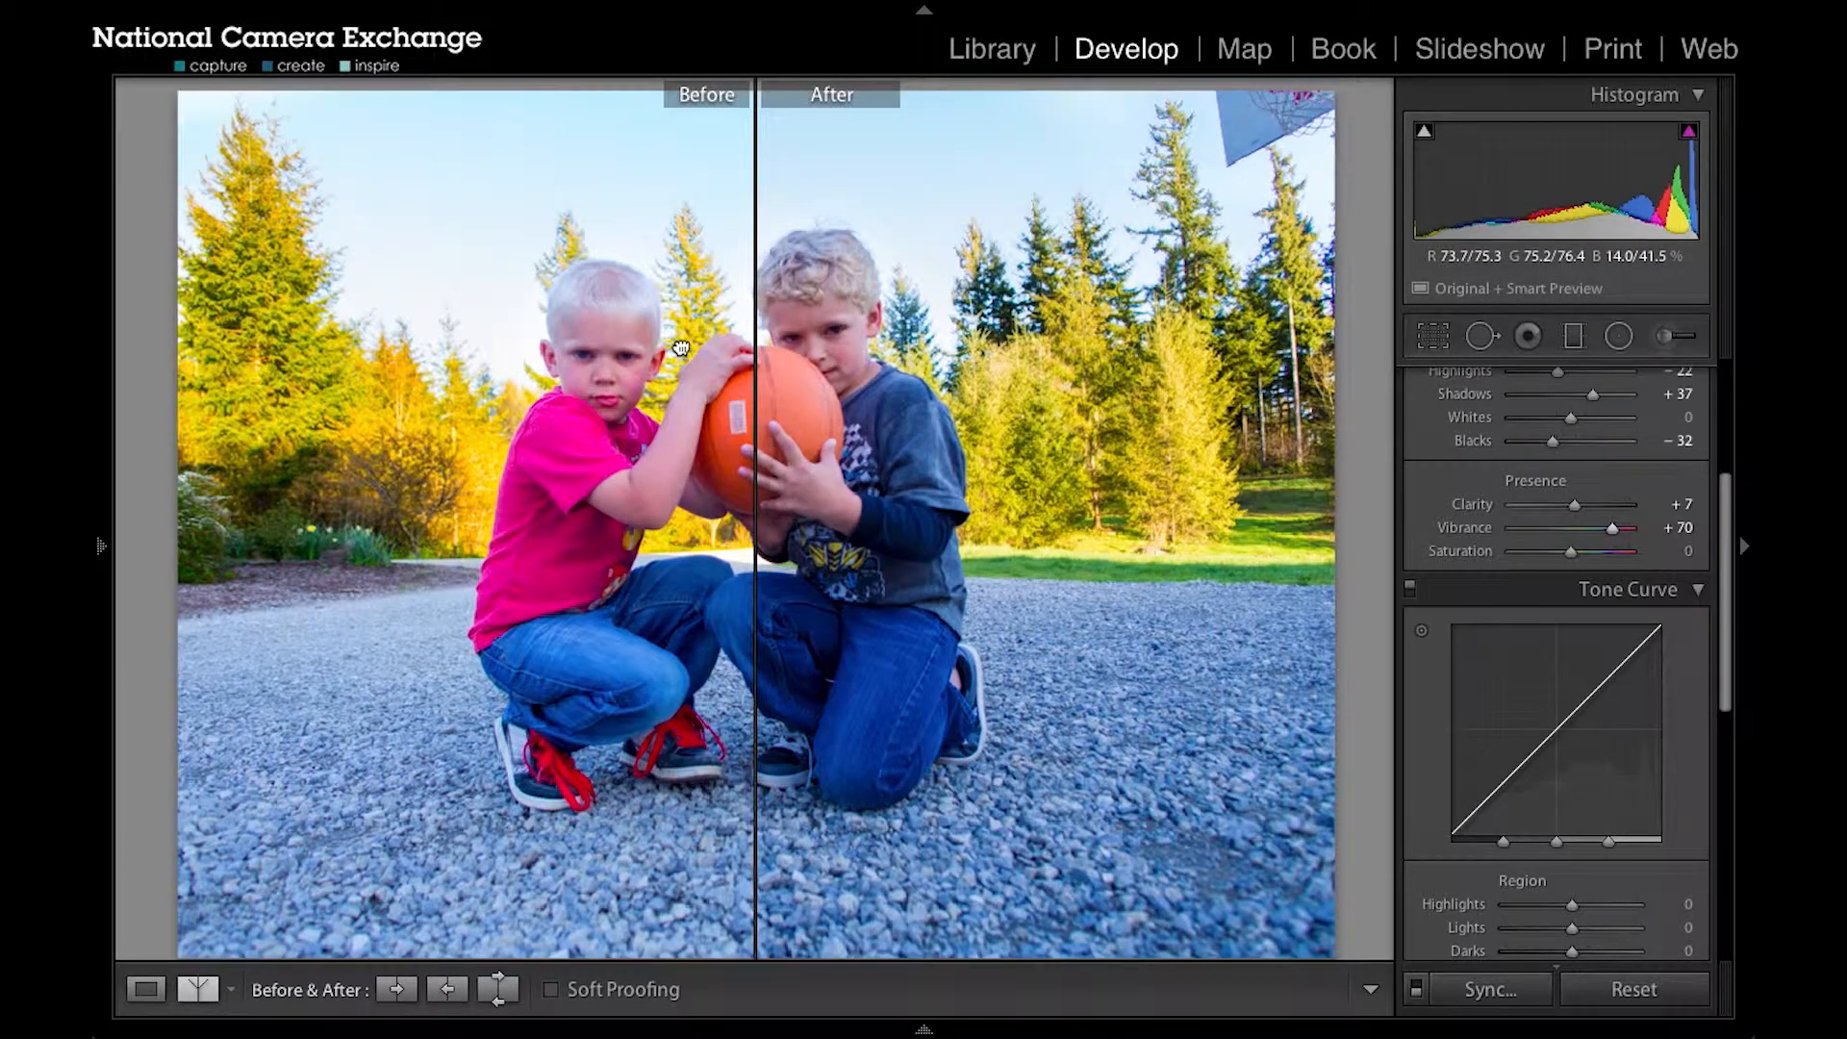
left_click(680, 348)
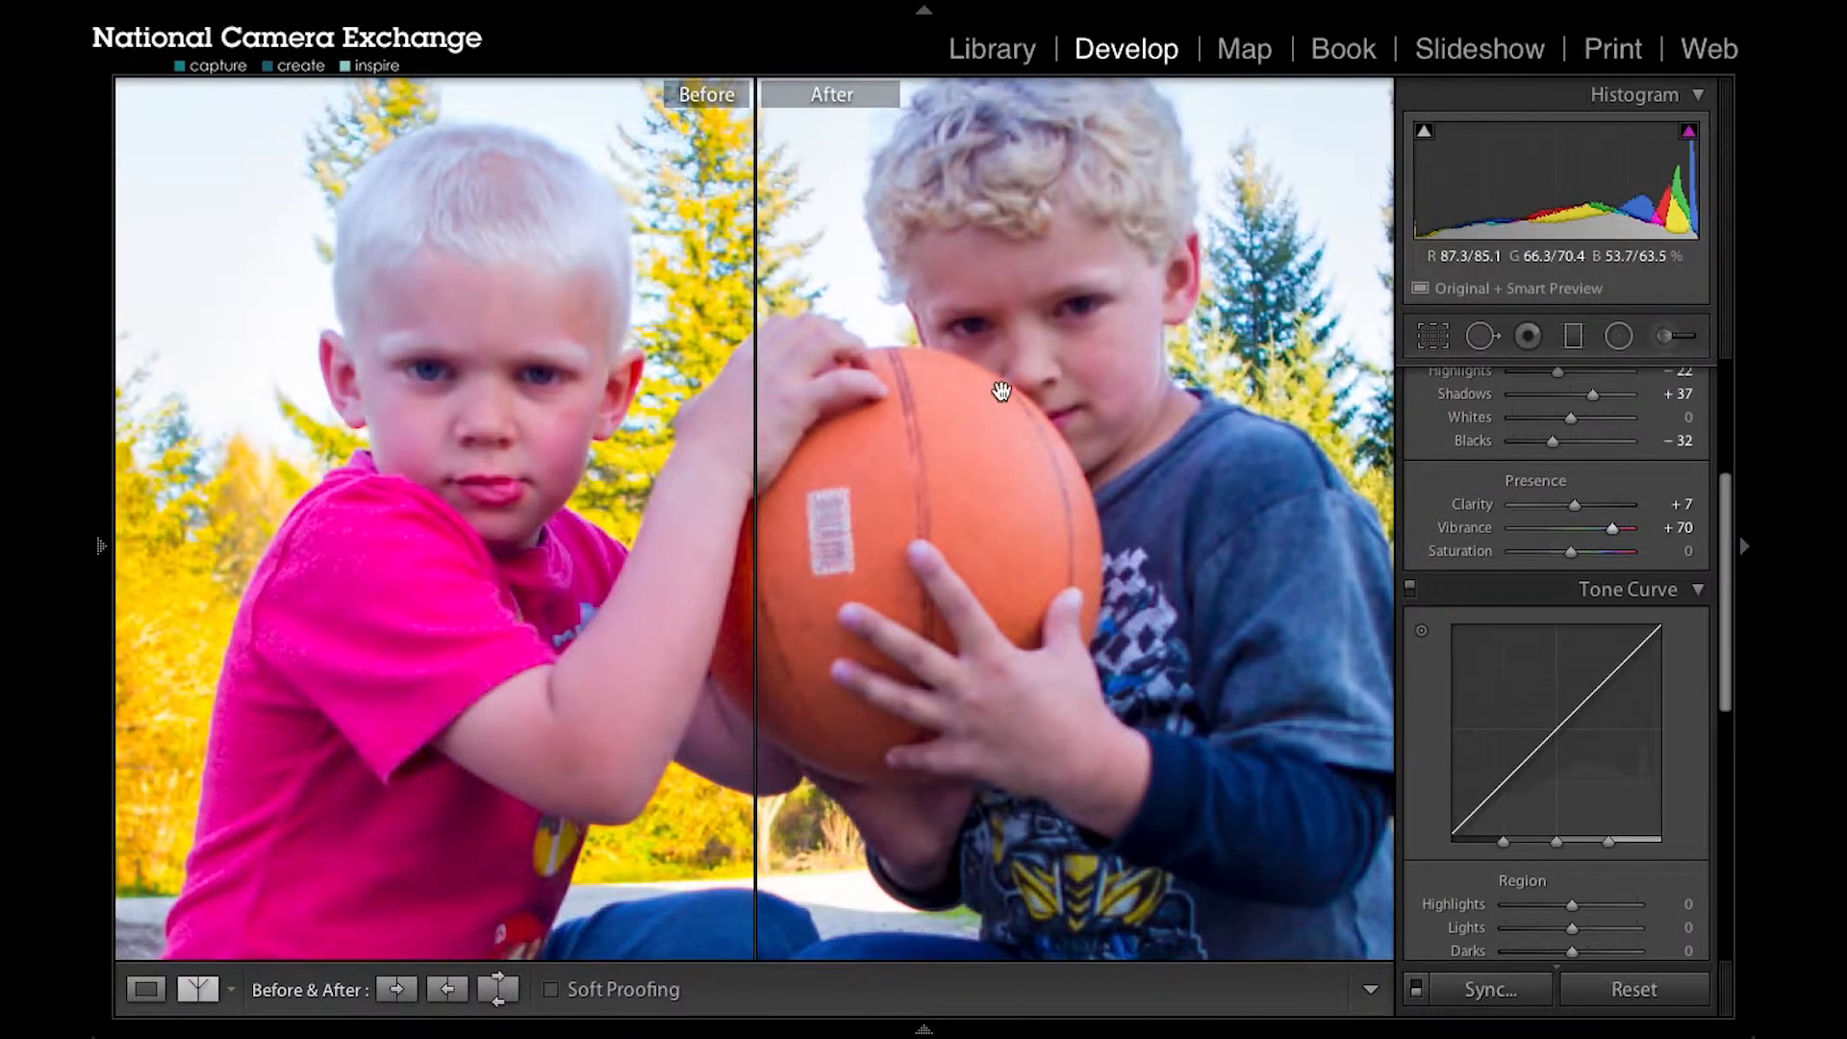
left_click_drag(990, 392, 734, 420)
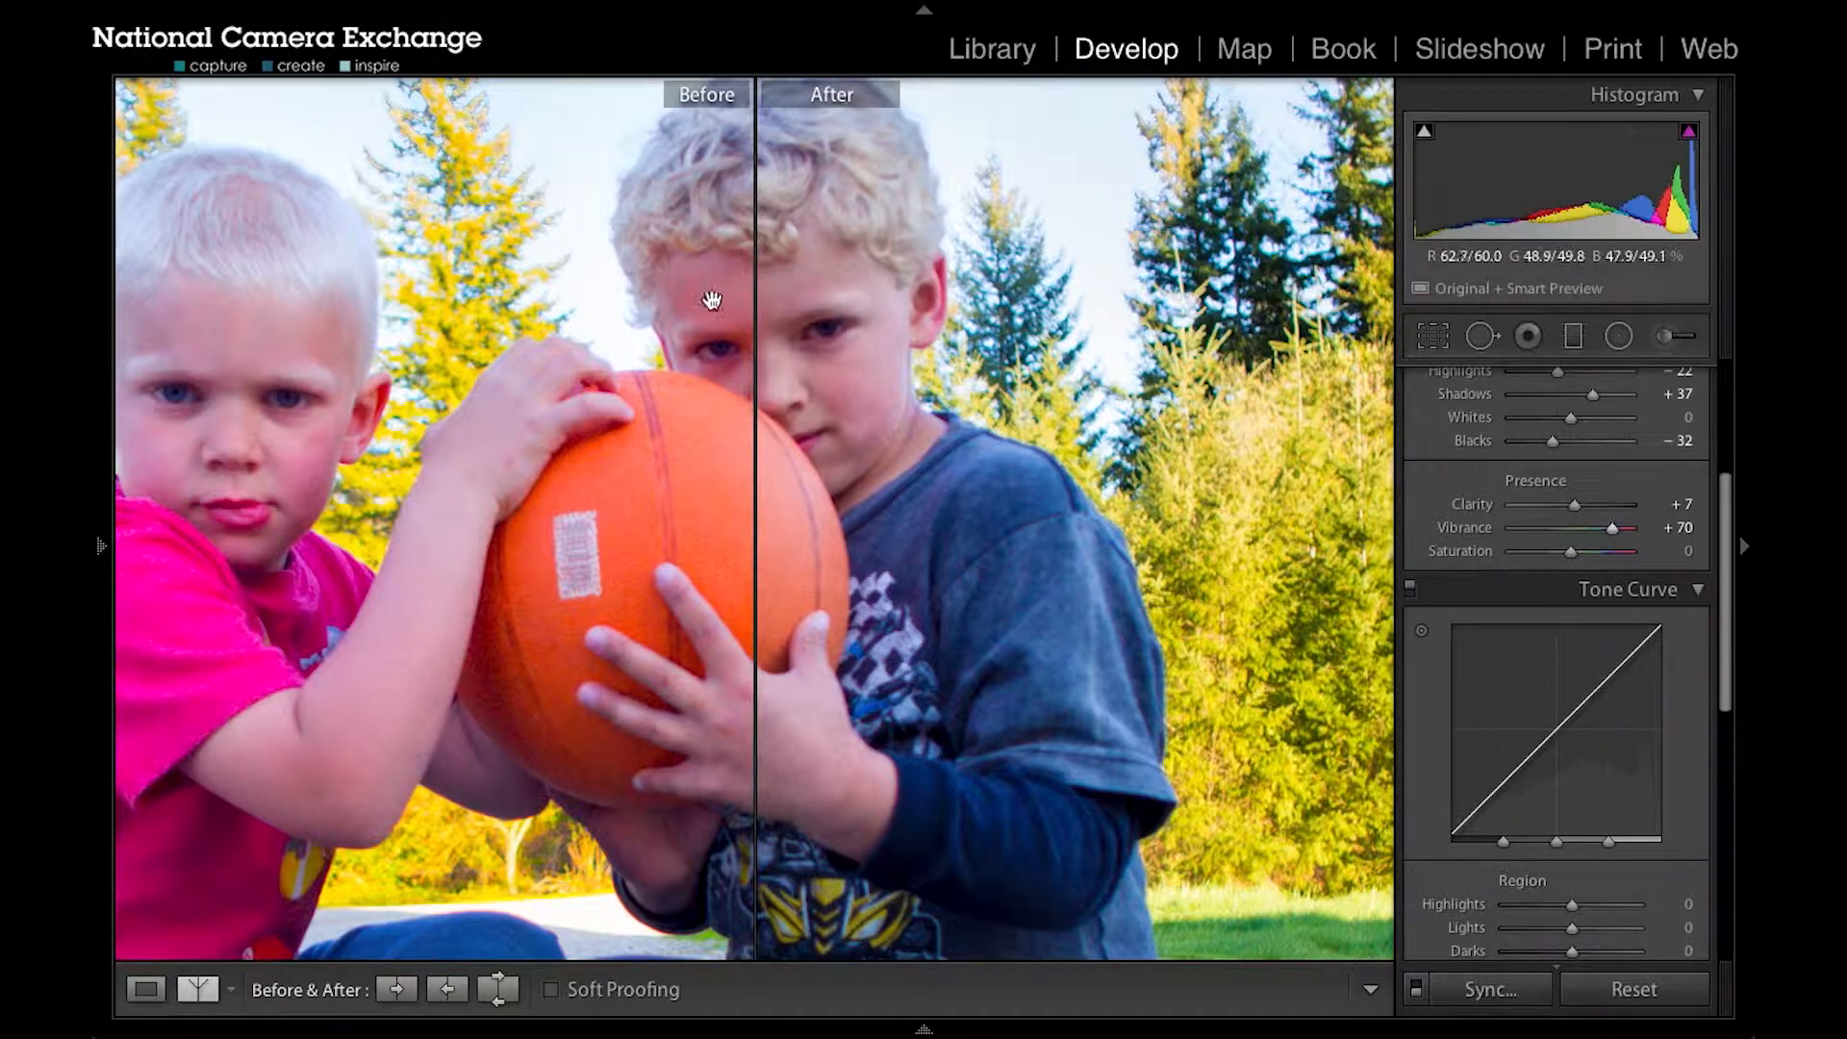
left_click_drag(709, 416, 693, 427)
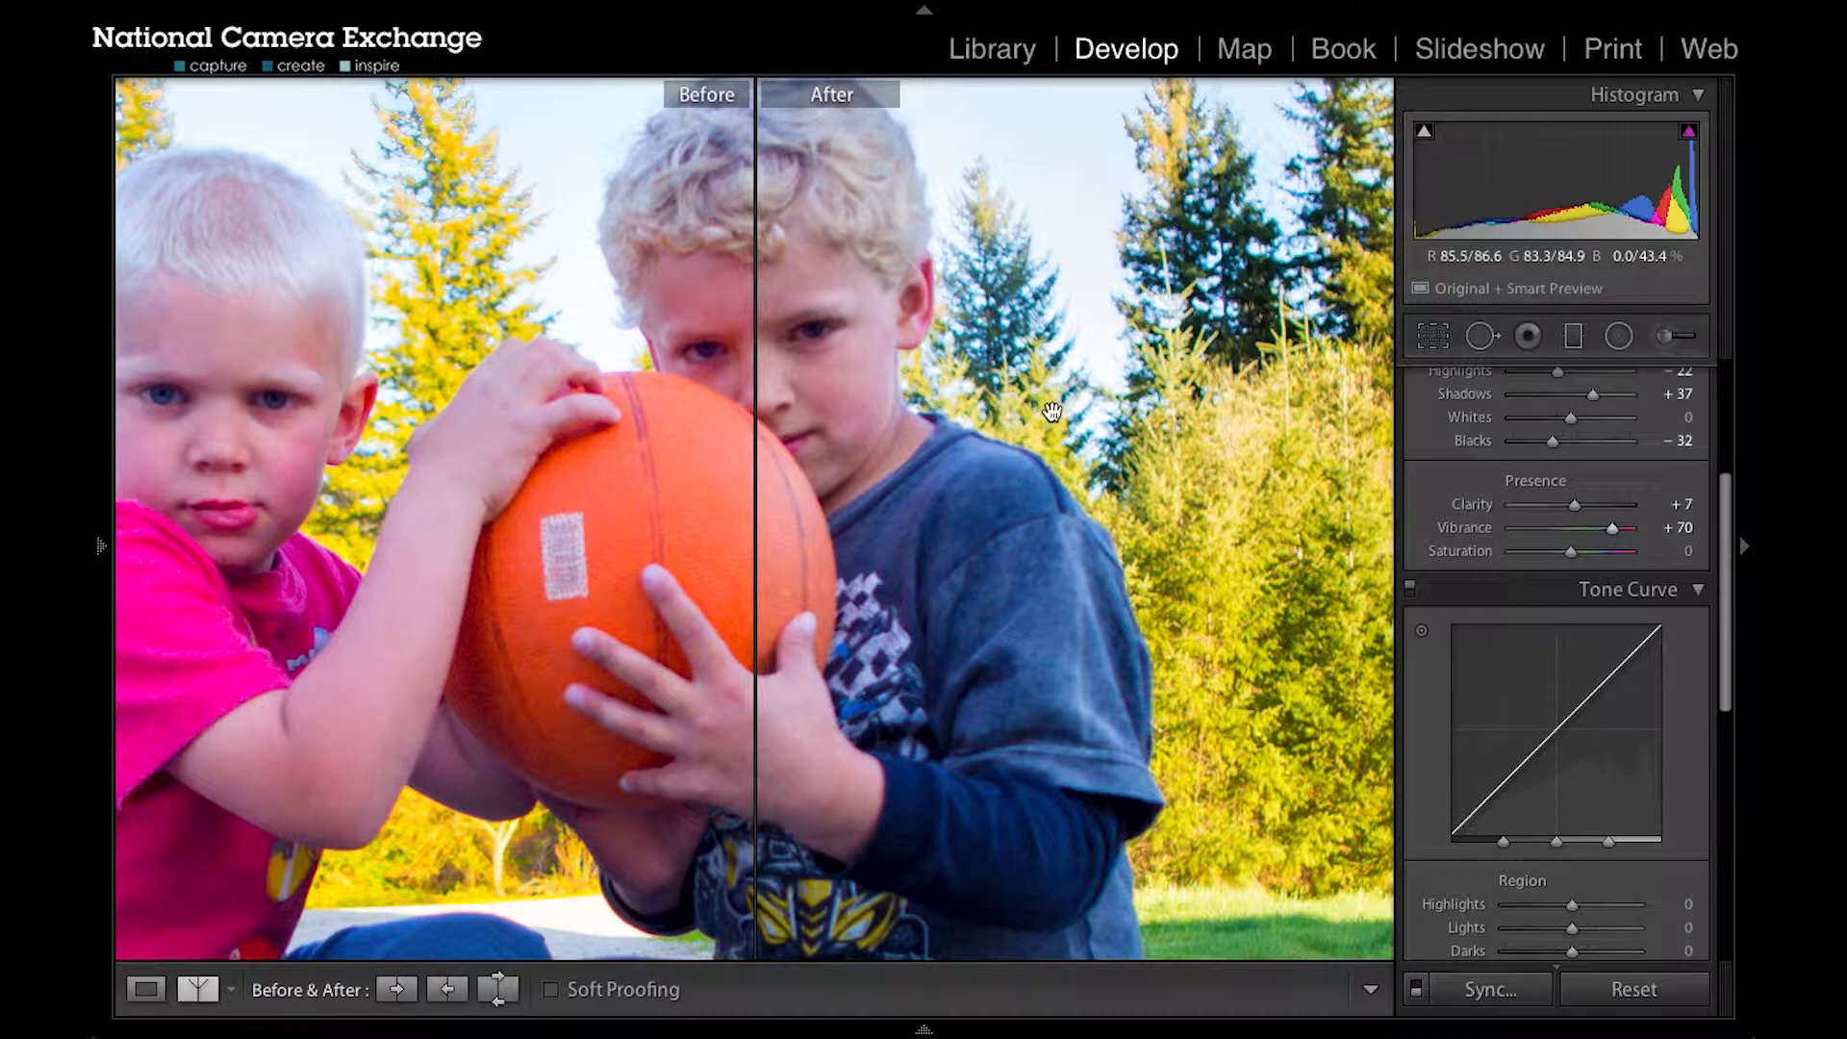
left_click_drag(898, 454, 988, 454)
left_click_drag(678, 516, 766, 558)
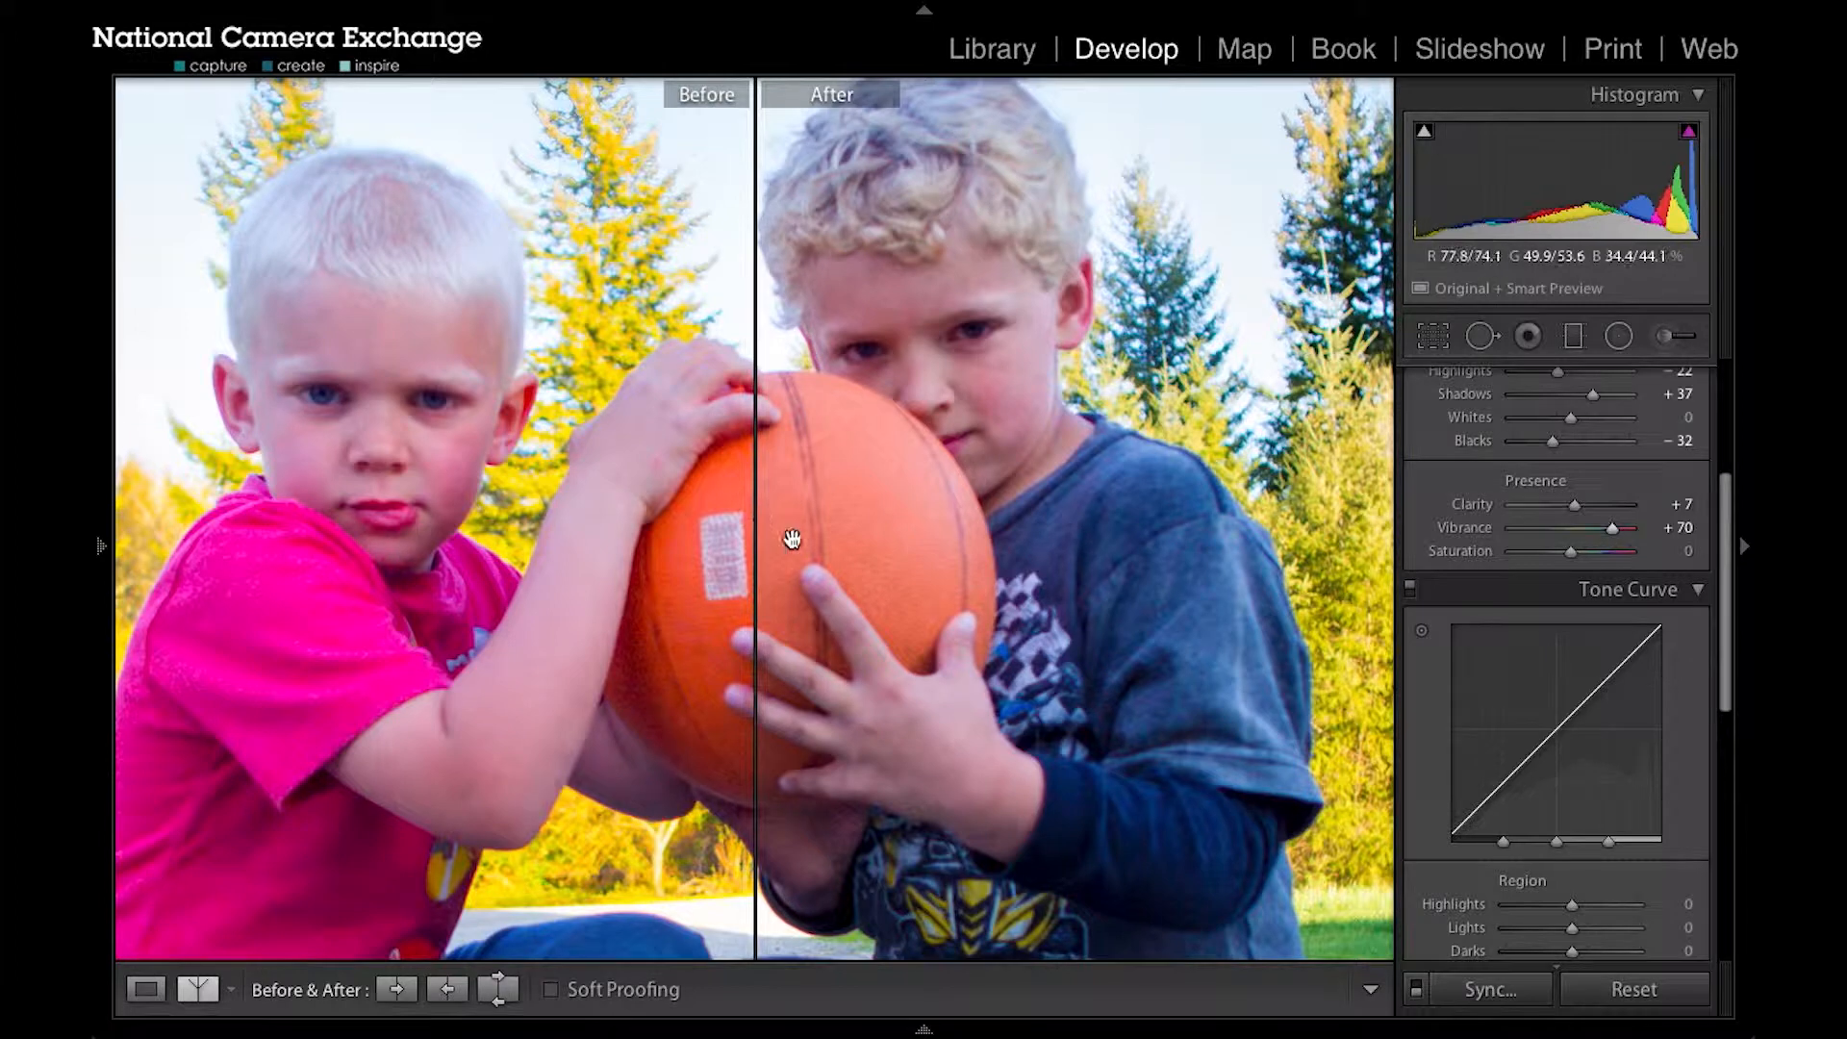
left_click_drag(704, 558, 1070, 530)
mouse_move(848, 509)
left_mouse_down()
mouse_move(890, 514)
mouse_move(828, 537)
mouse_move(845, 537)
left_mouse_up()
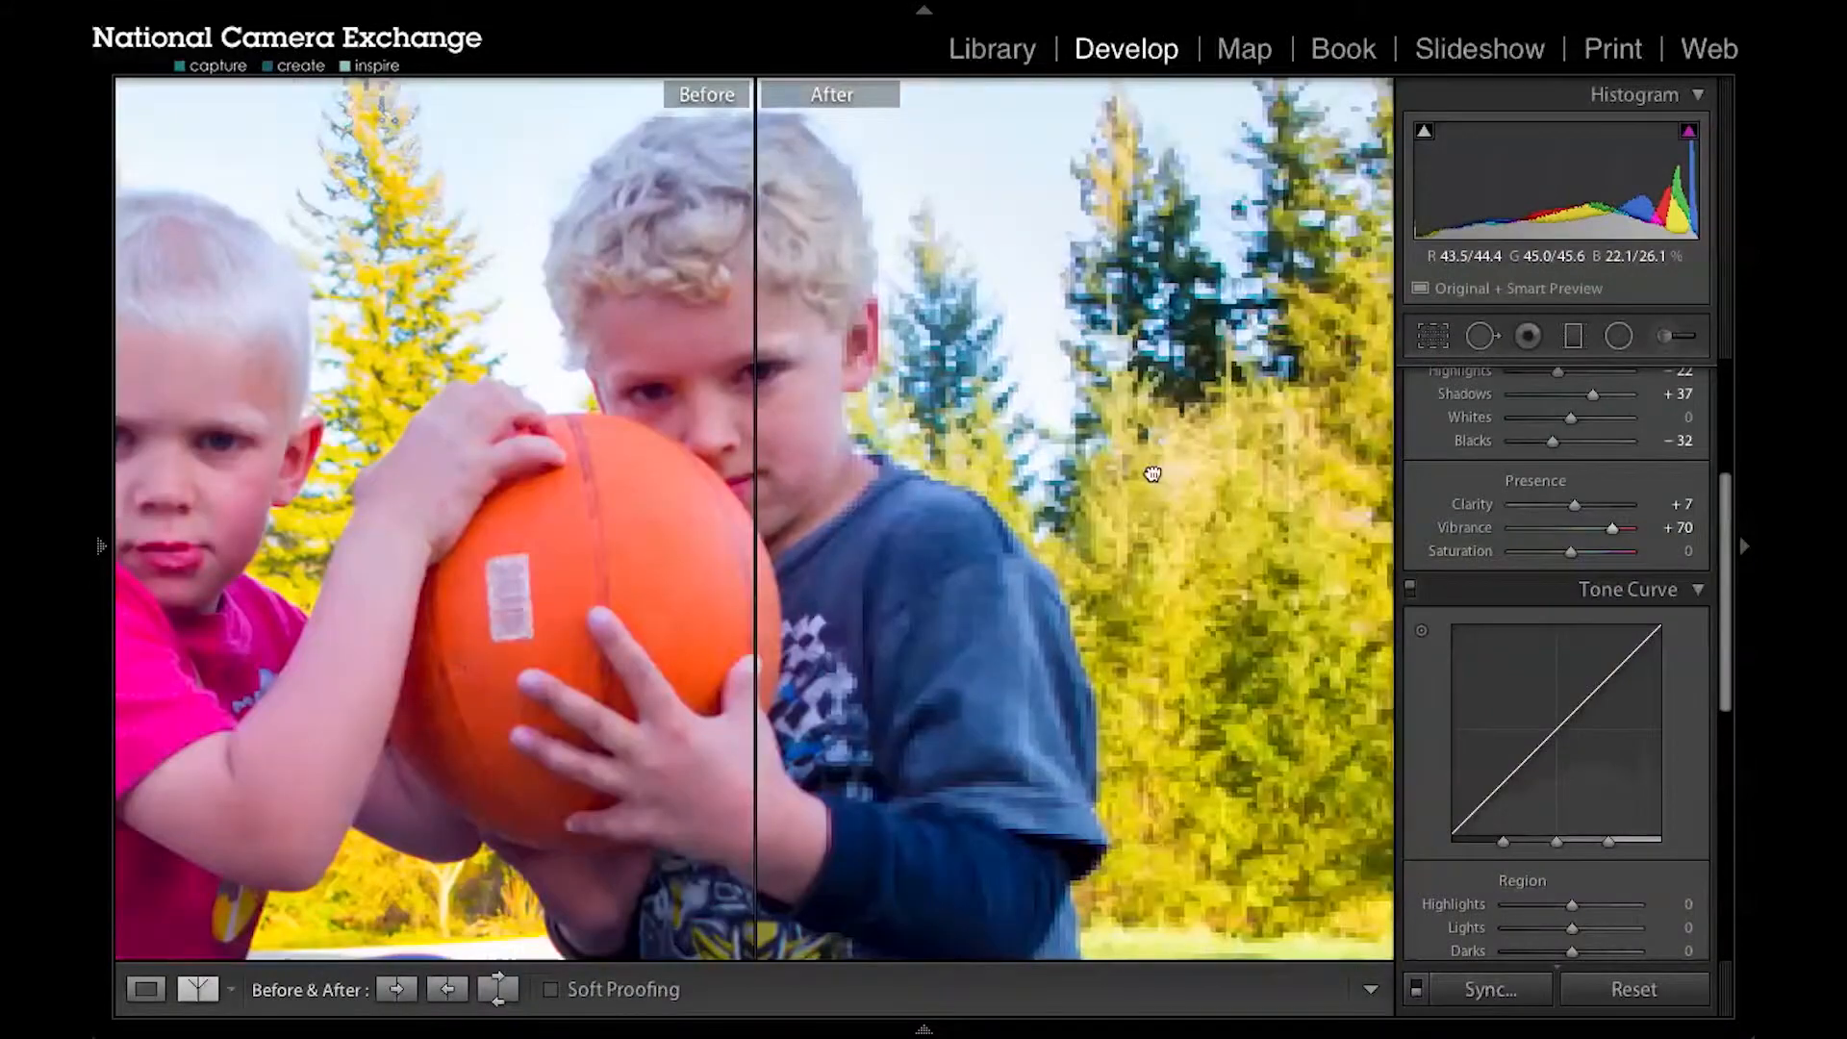
Step: Compare the background trees across the before and after split up close
left_click_drag(1152, 473, 829, 580)
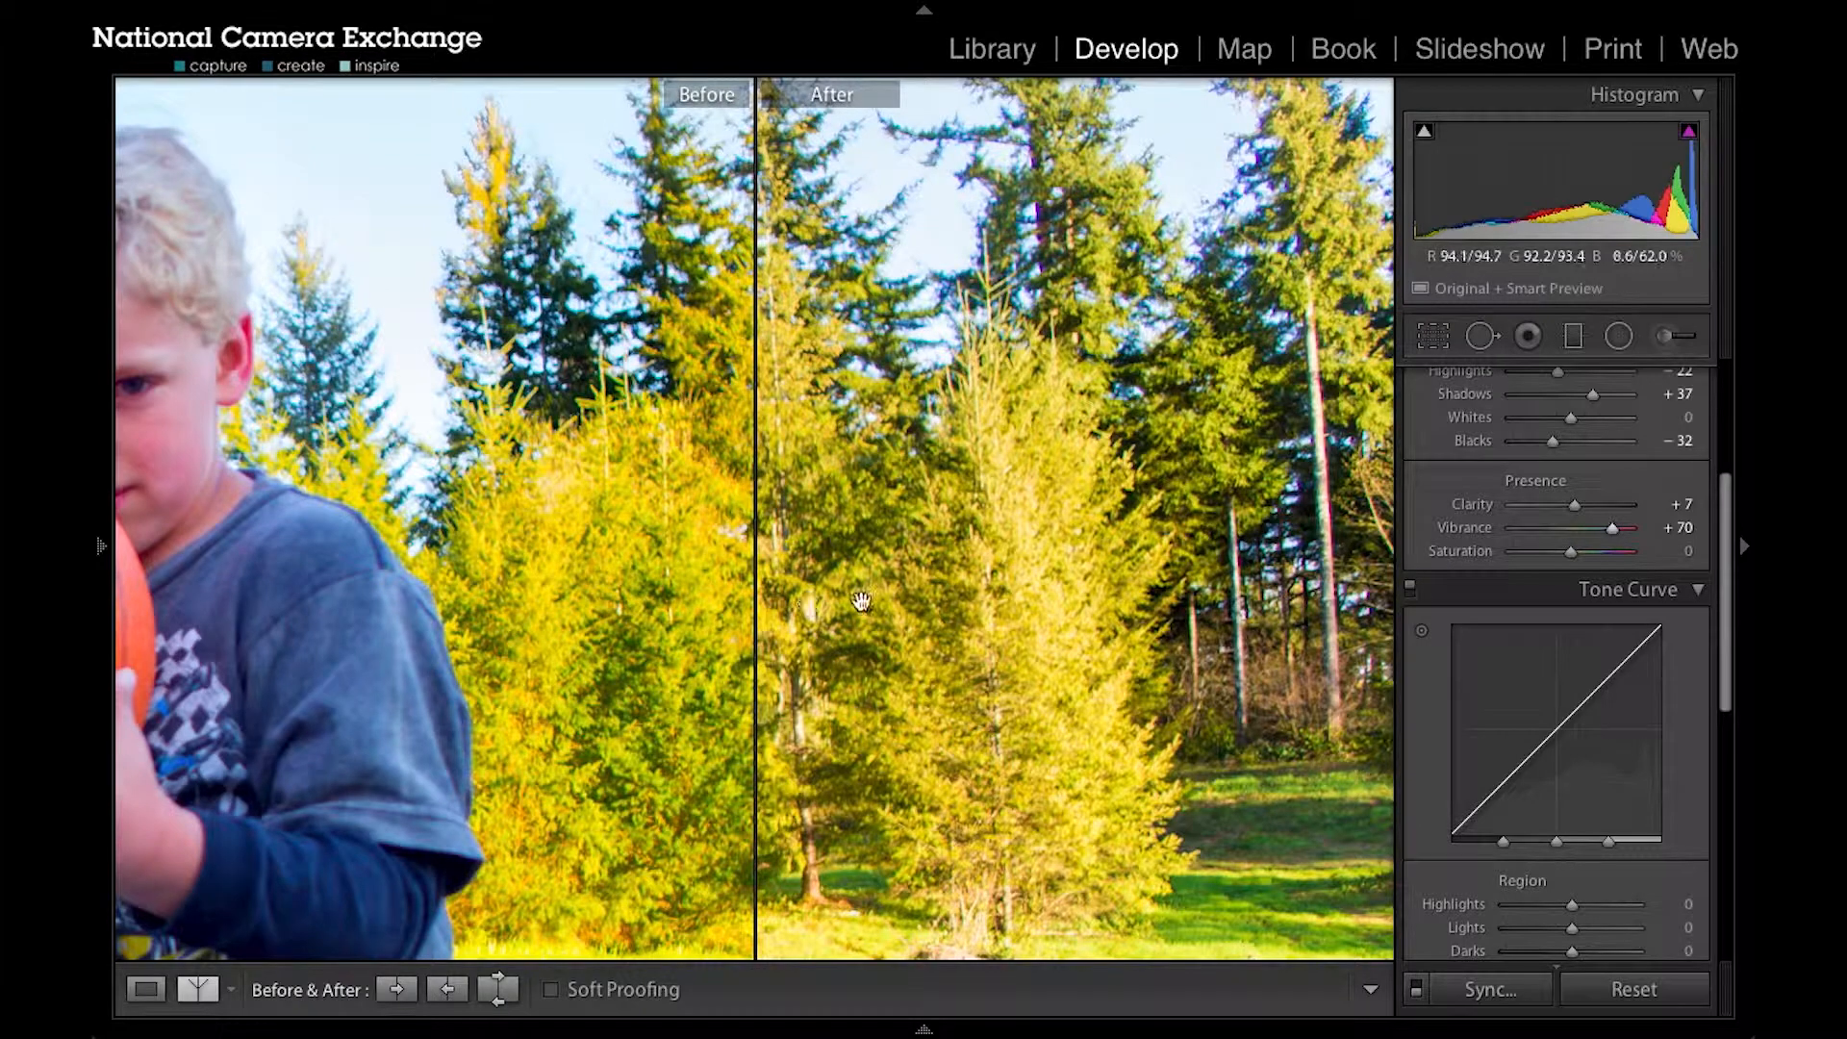
left_click_drag(811, 601, 827, 603)
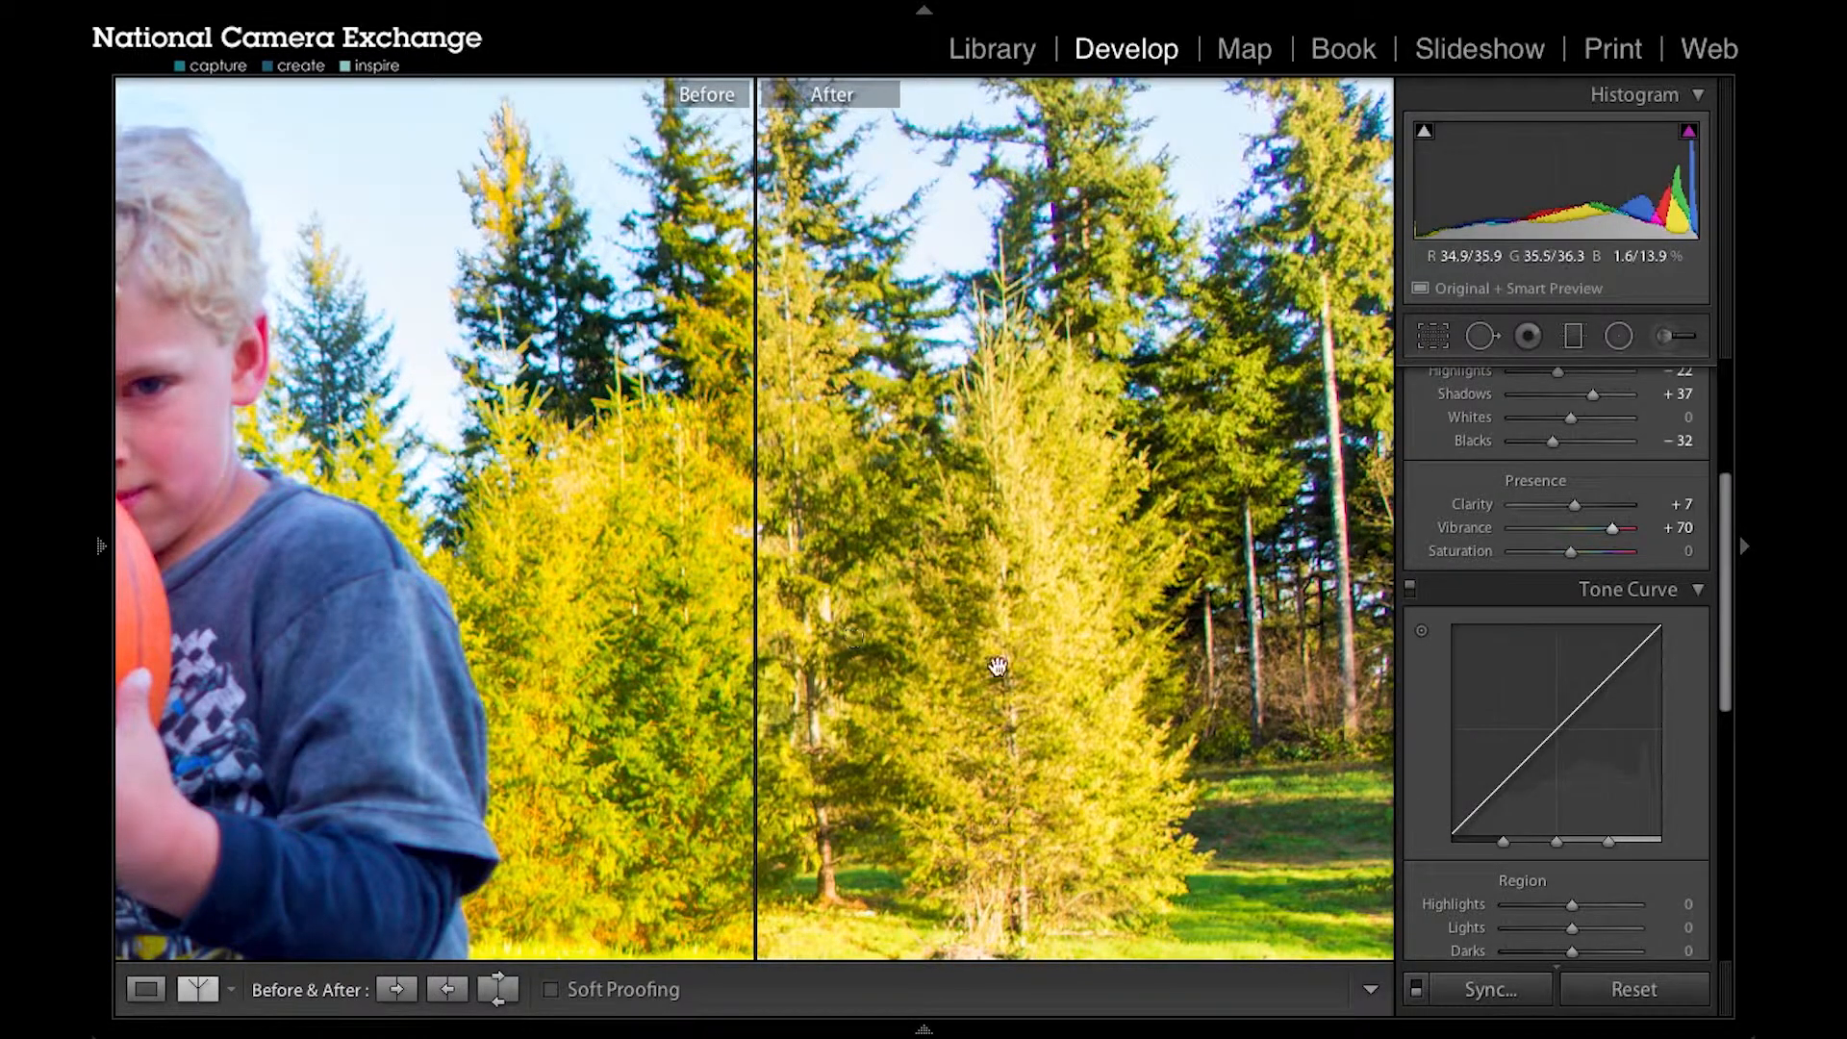
left_click_drag(898, 617, 950, 626)
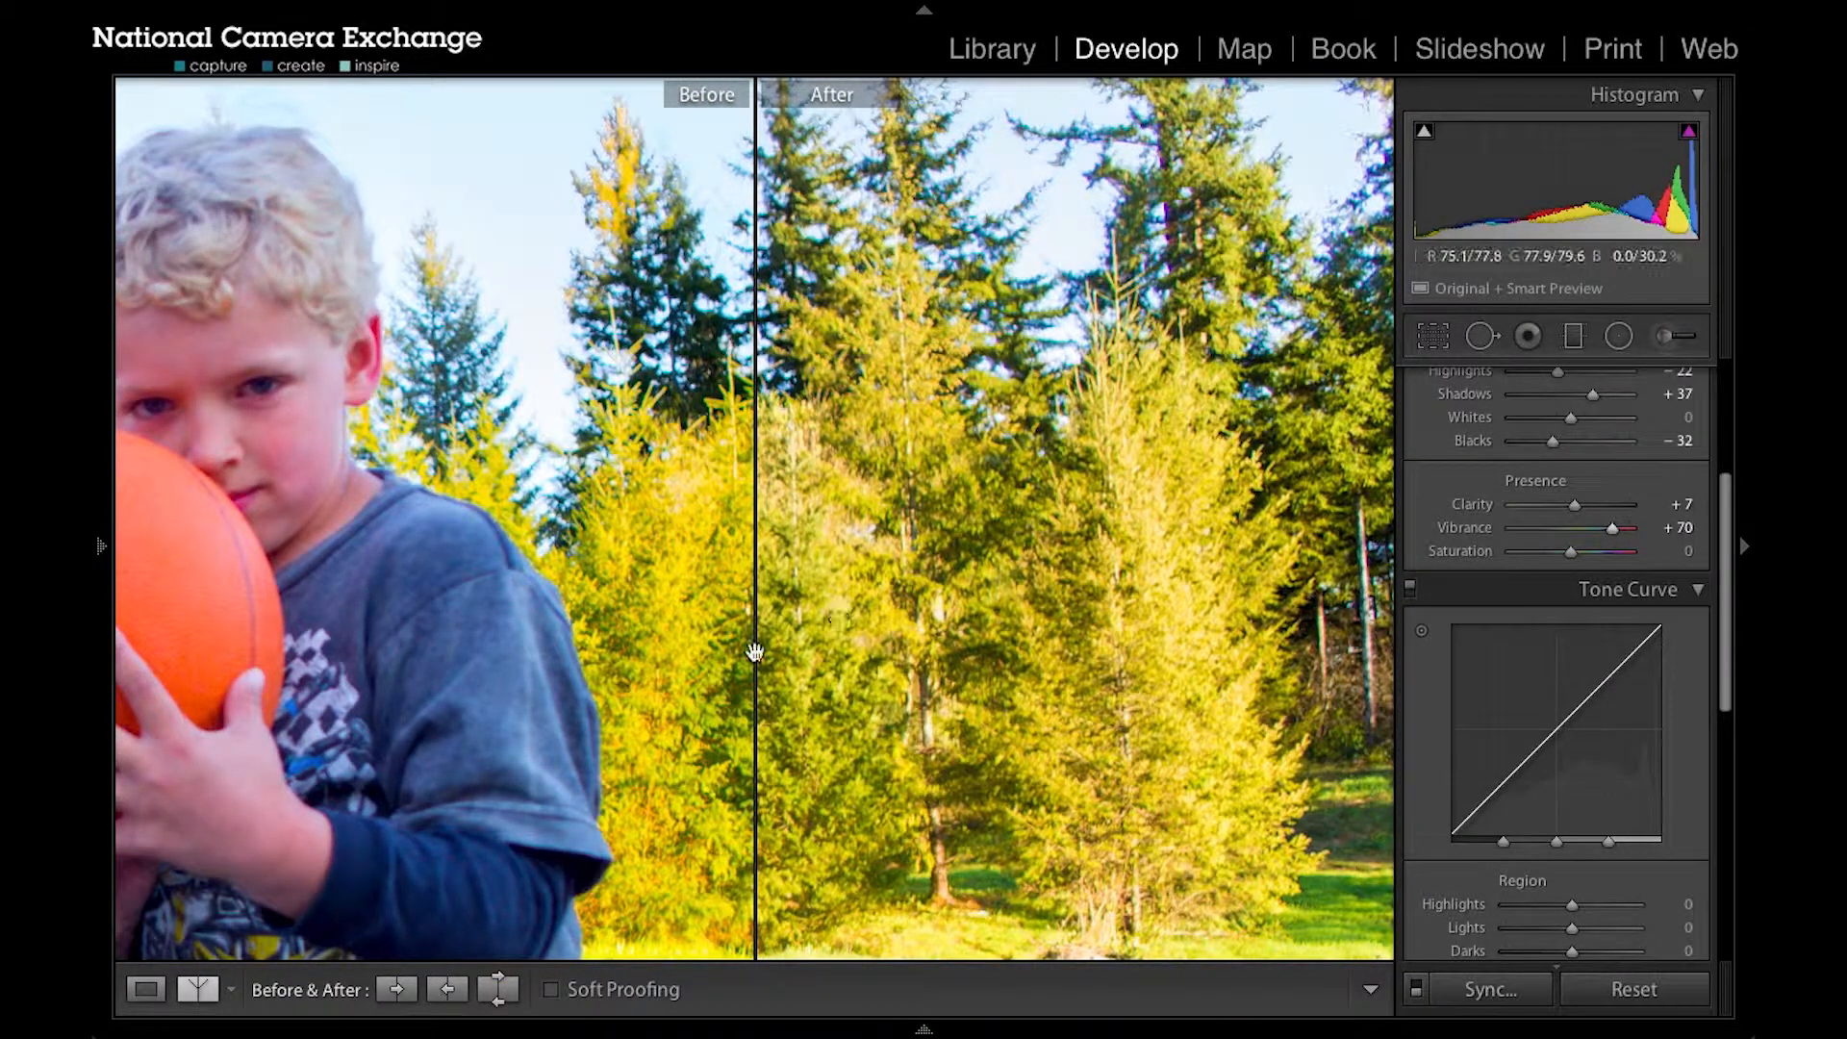
left_click(859, 610)
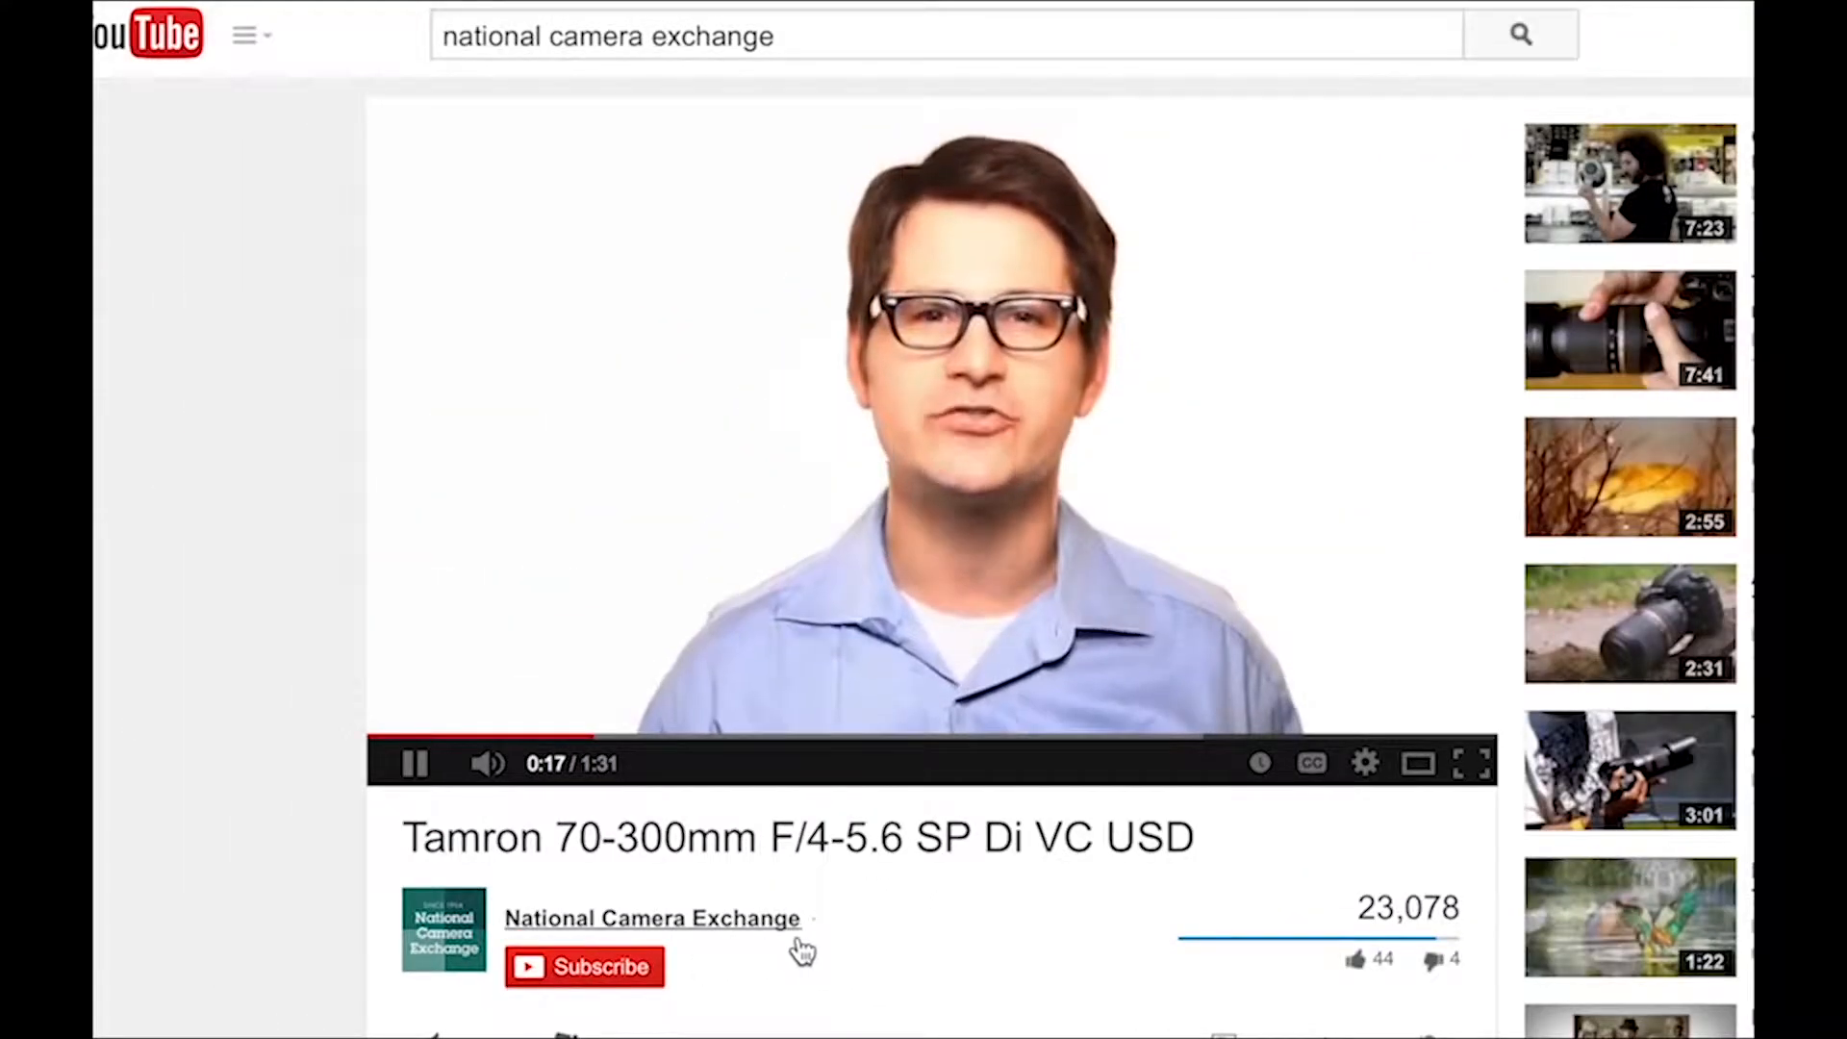
scroll(799, 943, "down", 2)
scroll(802, 947, "down", 5)
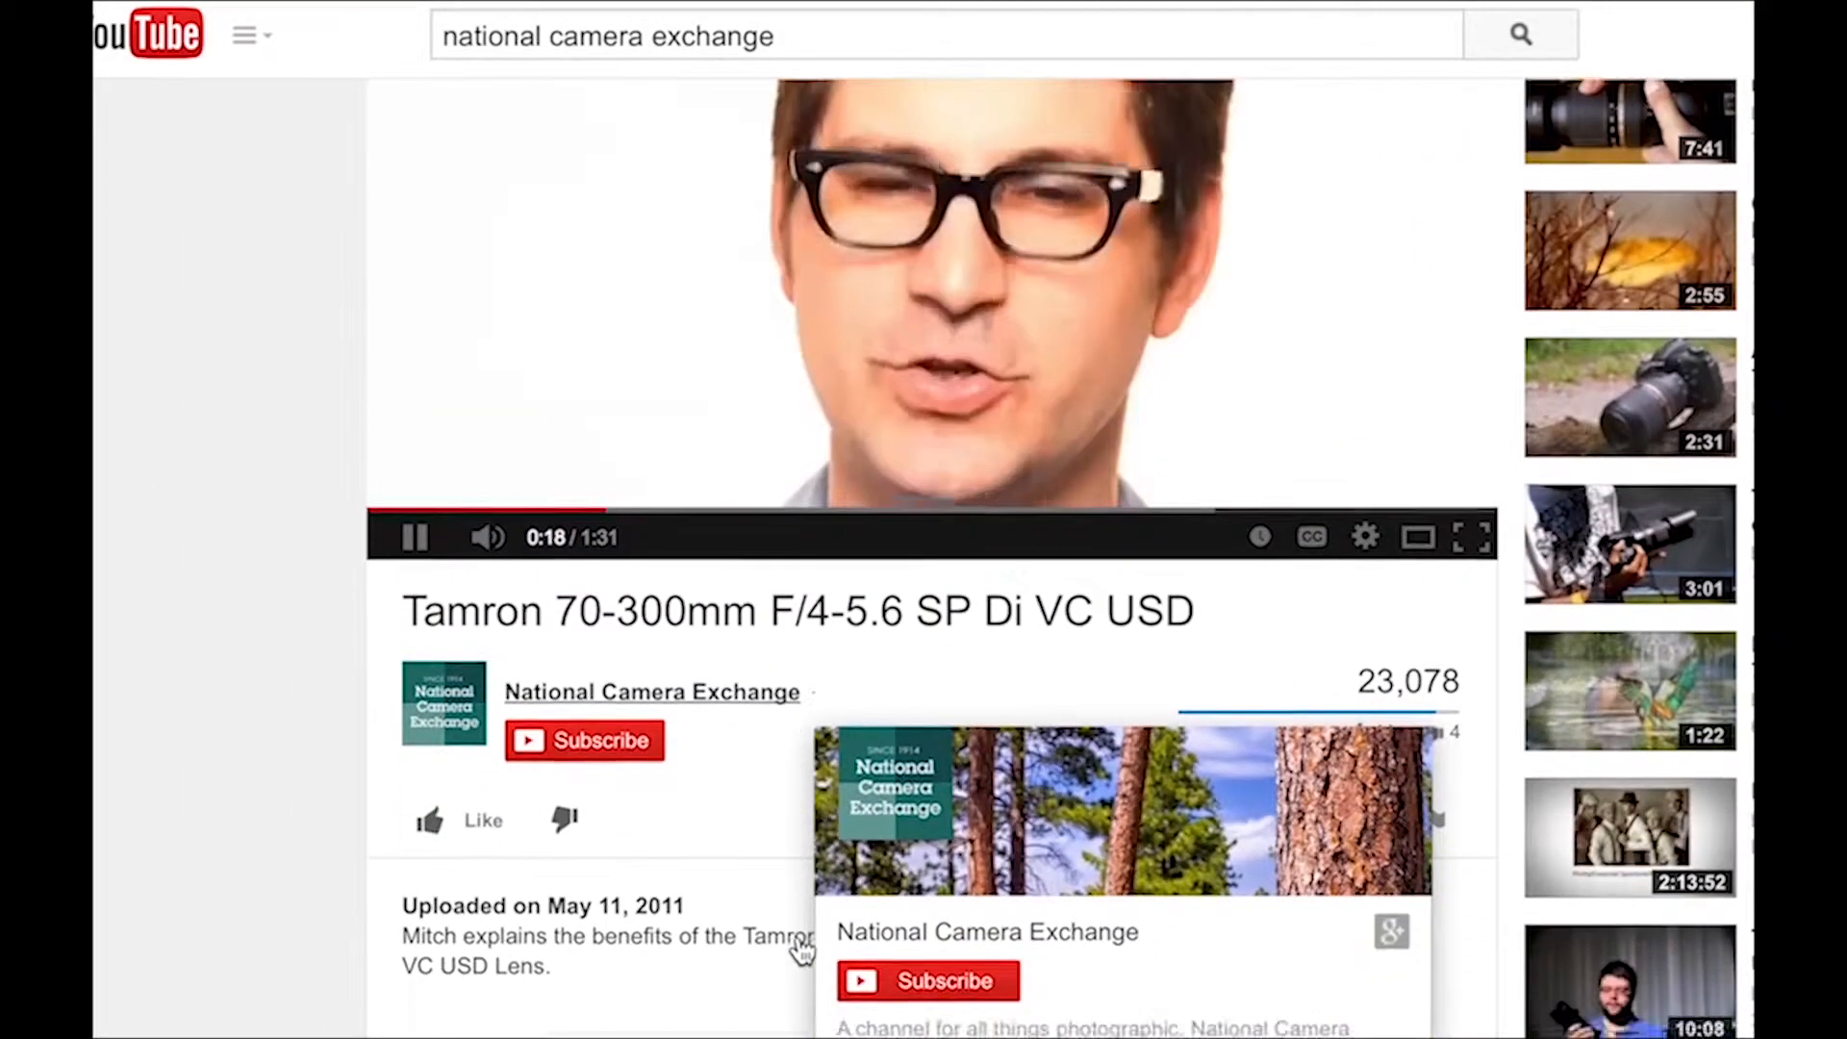